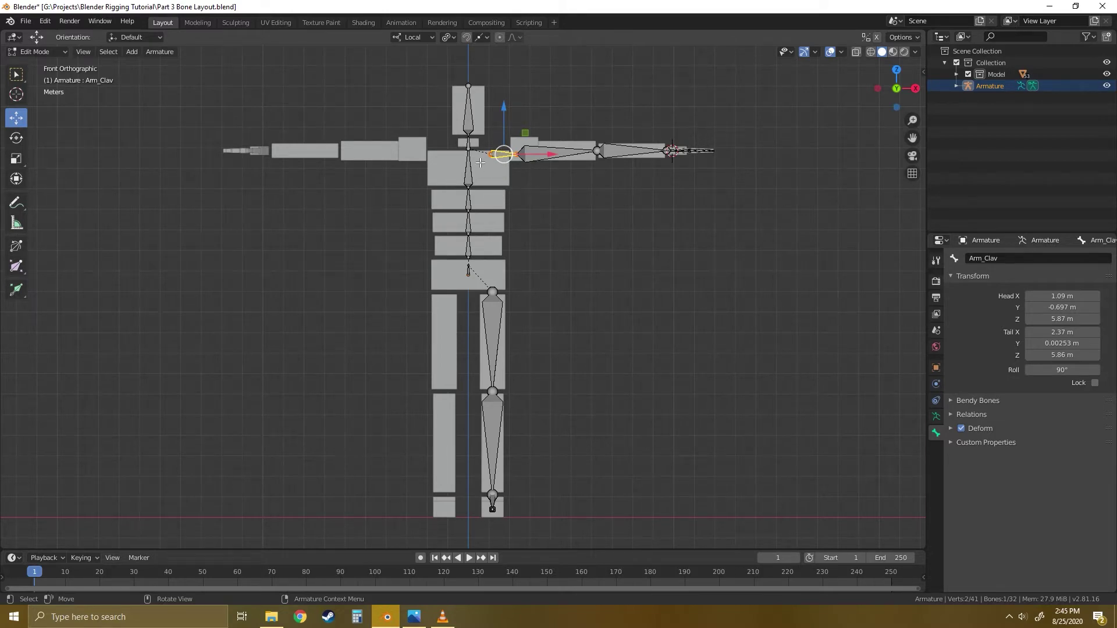
# Examine the selected clavicle bone from several angles, including how it sits between the upper spine and the upper arm bone.
pyautogui.moveTo(539, 191); pyautogui.dragTo(462, 257, button='middle')
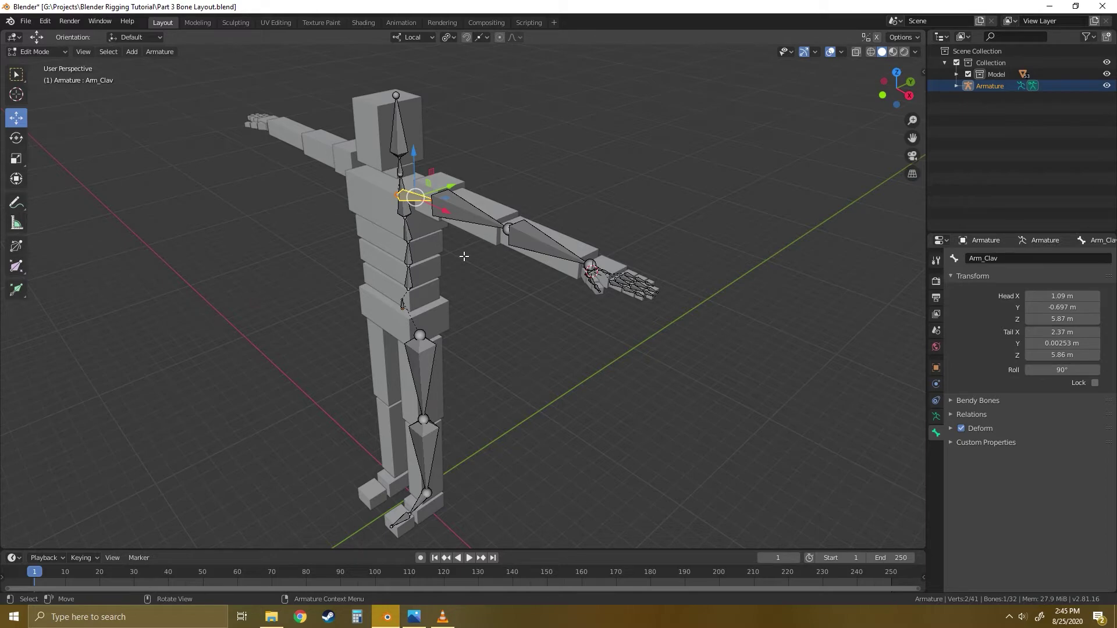
pyautogui.moveTo(431, 387); pyautogui.dragTo(547, 321, button='middle')
pyautogui.moveTo(502, 275); pyautogui.dragTo(480, 297, button='middle')
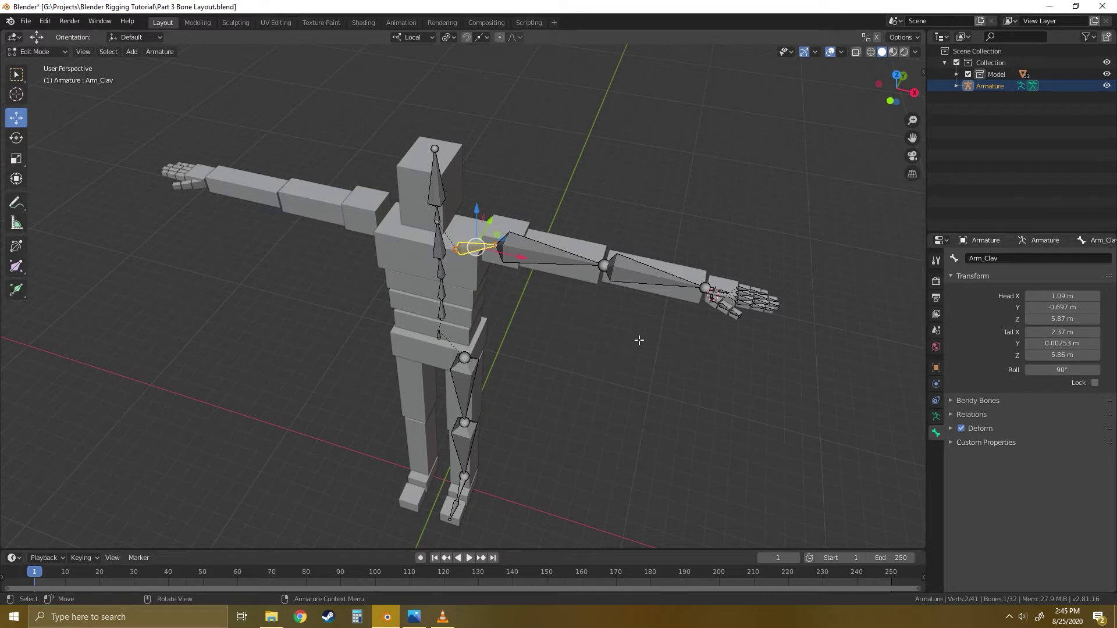
pyautogui.moveTo(541, 336); pyautogui.dragTo(647, 327, button='middle')
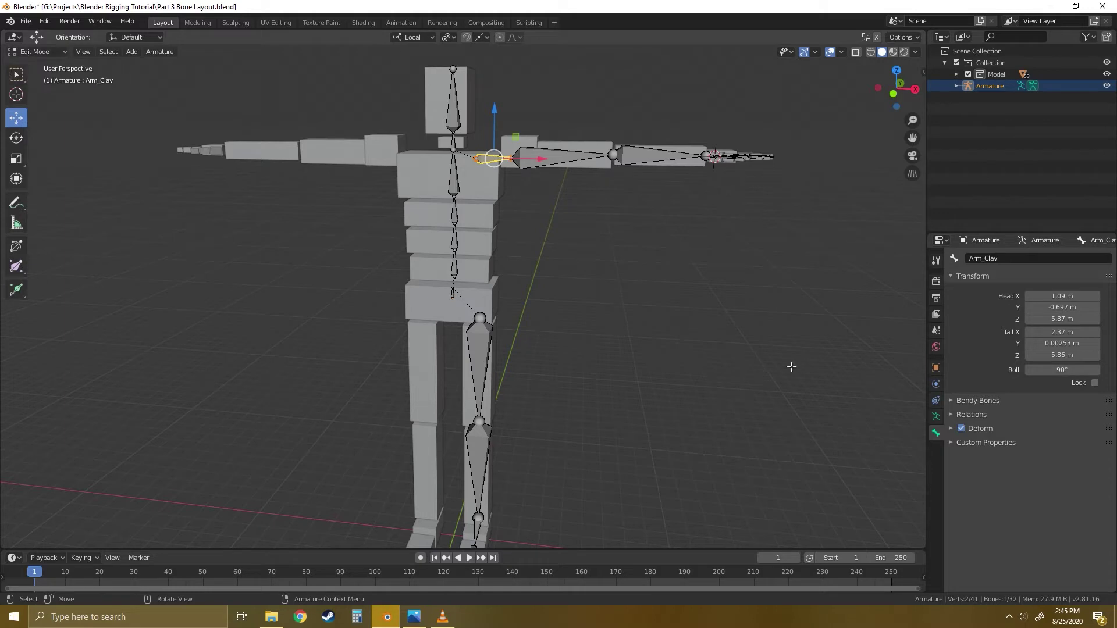
pyautogui.scroll(2, 553, 224)
pyautogui.keyDown('shift'); pyautogui.moveTo(580, 164); pyautogui.dragTo(565, 341, button='middle'); pyautogui.keyUp('shift')
pyautogui.click(527, 346)
pyautogui.click(485, 299)
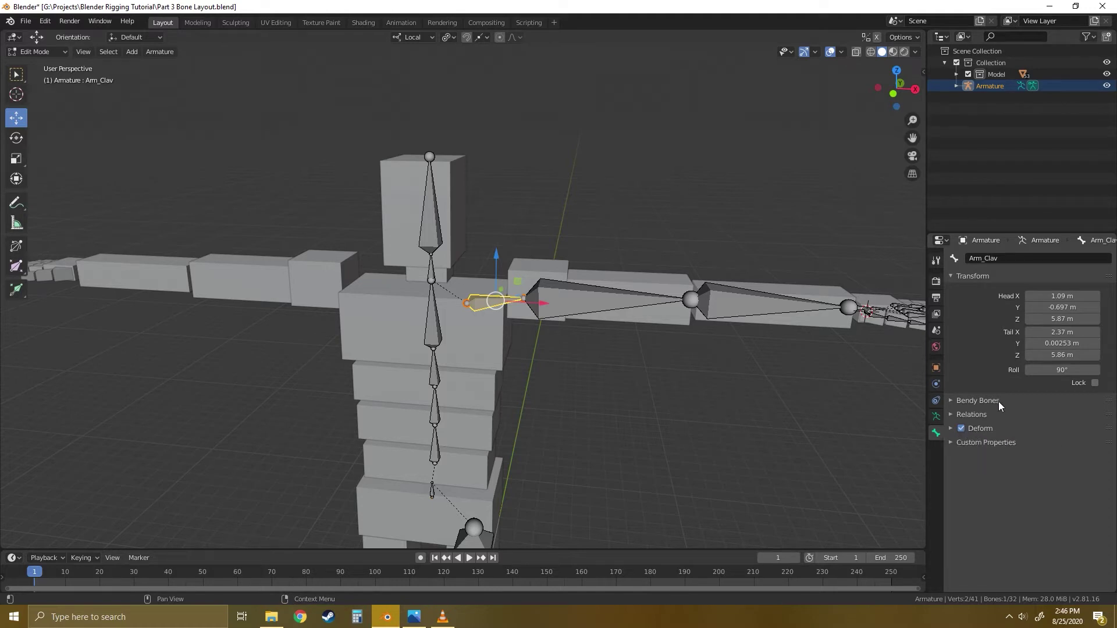
pyautogui.scroll(3, 528, 342)
pyautogui.moveTo(575, 339)
pyautogui.keyDown('shift'); pyautogui.mouseDown(button='middle')
pyautogui.moveTo(503, 356)
pyautogui.moveTo(563, 334)
pyautogui.mouseUp(button='middle'); pyautogui.keyUp('shift')
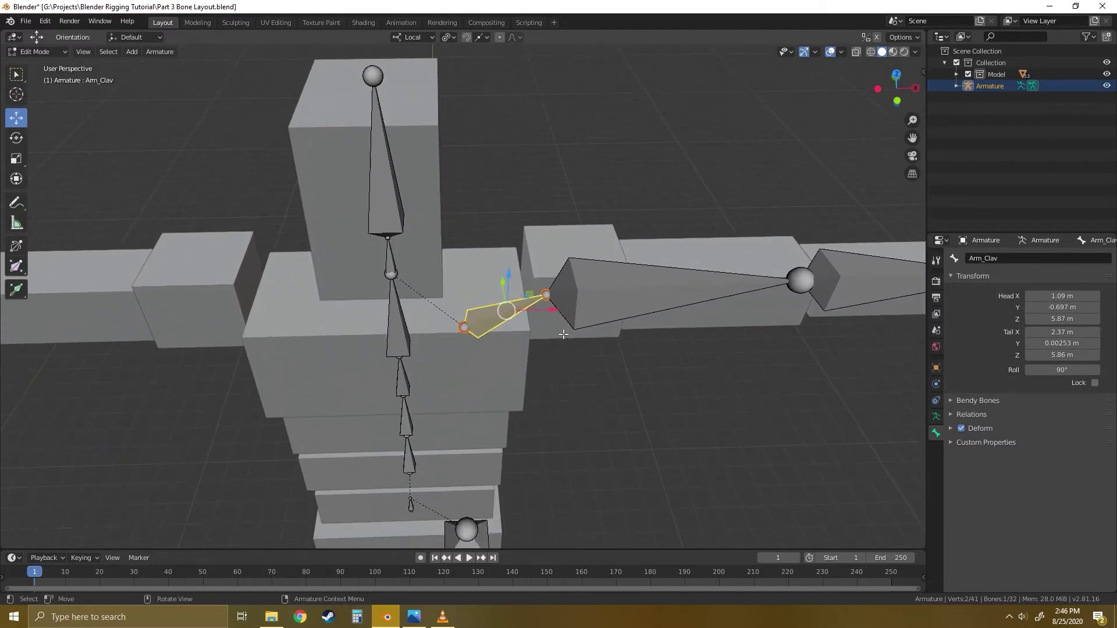
pyautogui.press('KP_Decimal')
pyautogui.scroll(-8, 562, 334)
pyautogui.moveTo(515, 368); pyautogui.dragTo(420, 325, button='middle')
pyautogui.moveTo(385, 285); pyautogui.dragTo(461, 303, button='middle')
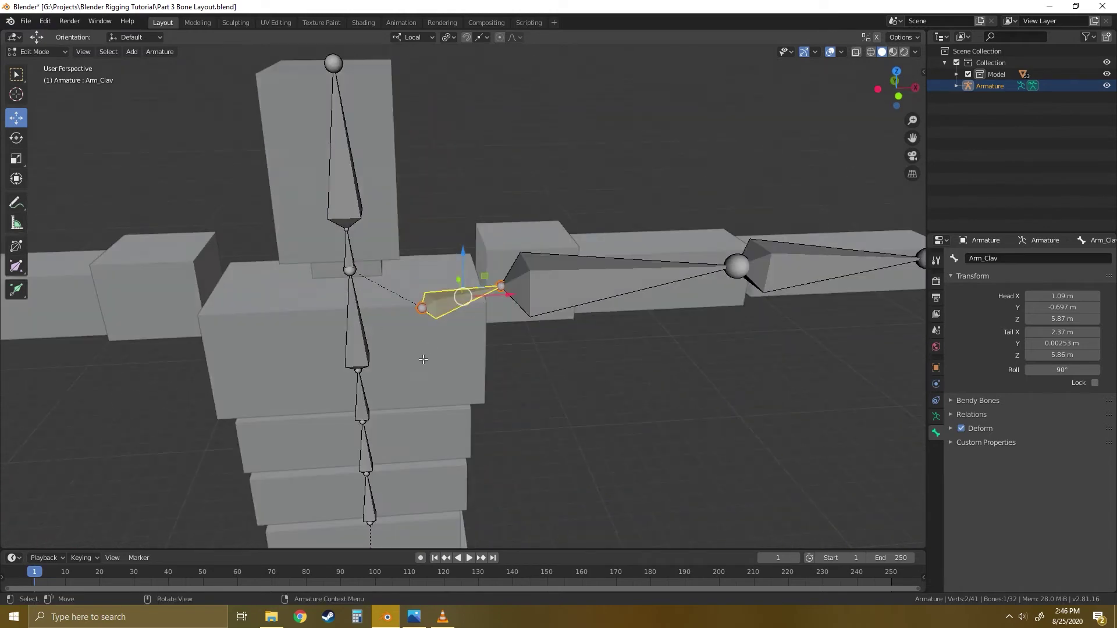
pyautogui.moveTo(519, 369); pyautogui.dragTo(487, 361, button='middle')
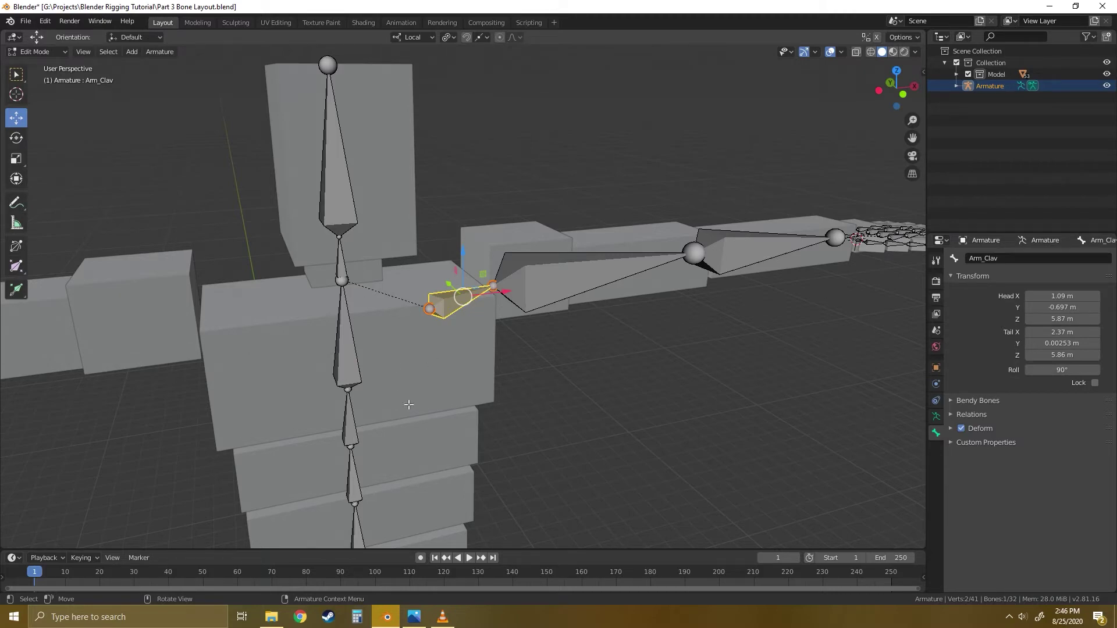
pyautogui.moveTo(528, 353); pyautogui.dragTo(501, 332, button='middle')
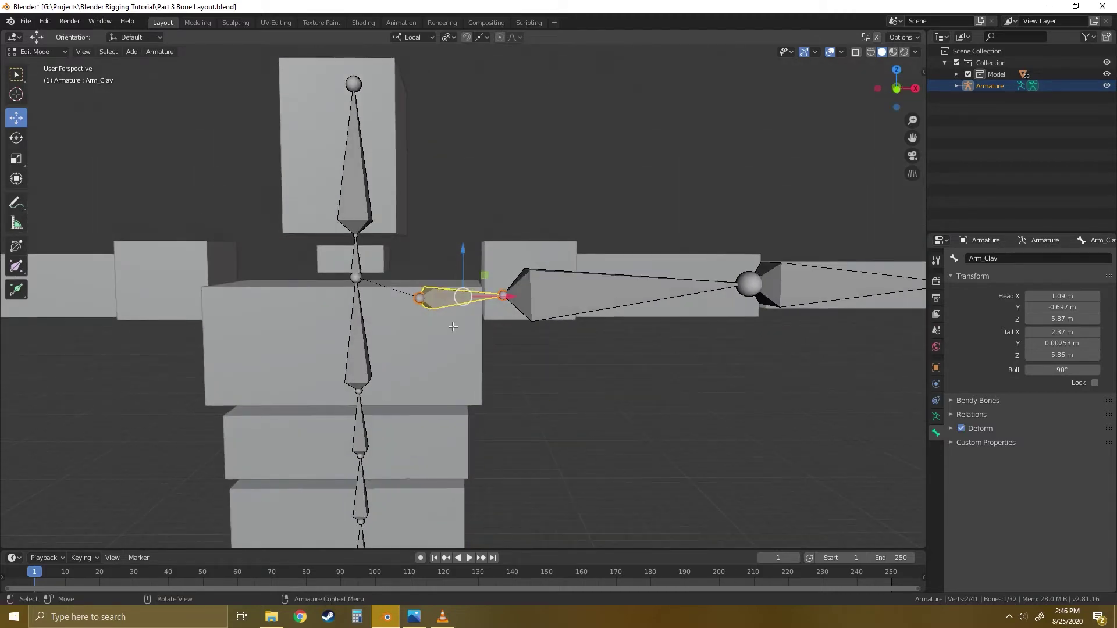
# Switch the armature to Pose Mode and set the transform orientation to Global.
pyautogui.click(37, 53)
pyautogui.click(43, 91)
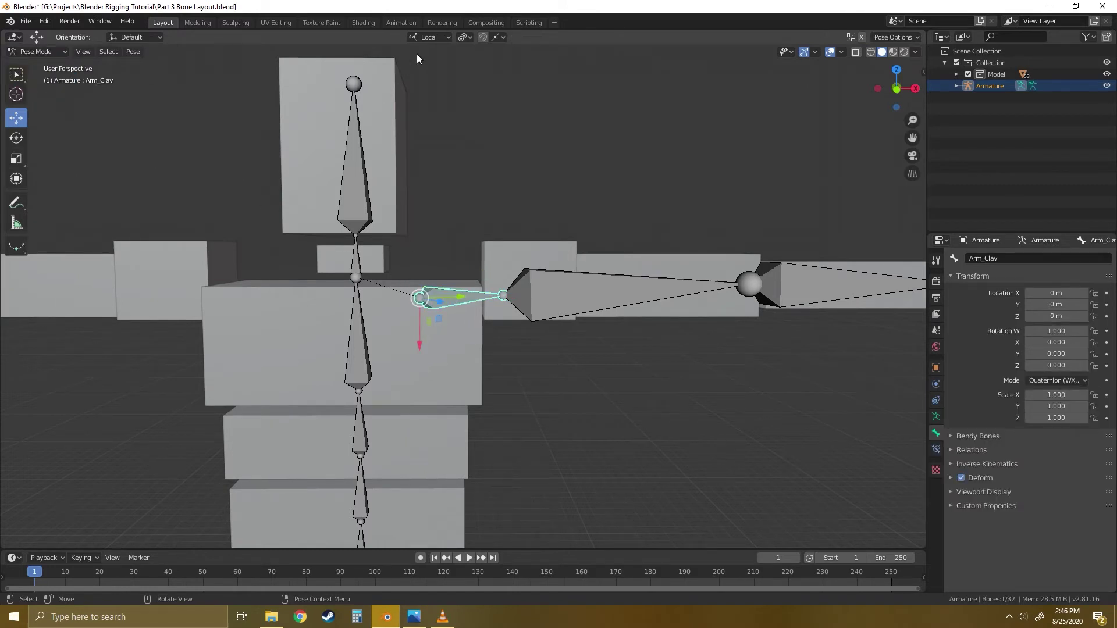
pyautogui.click(432, 38)
pyautogui.click(414, 74)
# Try moving and rotating the clavicle bone in the pose, undoing each transform.
pyautogui.moveTo(441, 273); pyautogui.dragTo(423, 237)
pyautogui.hotkey('ctrl', 'z')
pyautogui.hotkey('ctrl', 'z')
pyautogui.hotkey('shift', 'space')
pyautogui.click(491, 334)
pyautogui.moveTo(457, 276); pyautogui.dragTo(448, 261)
pyautogui.hotkey('ctrl', 'z')
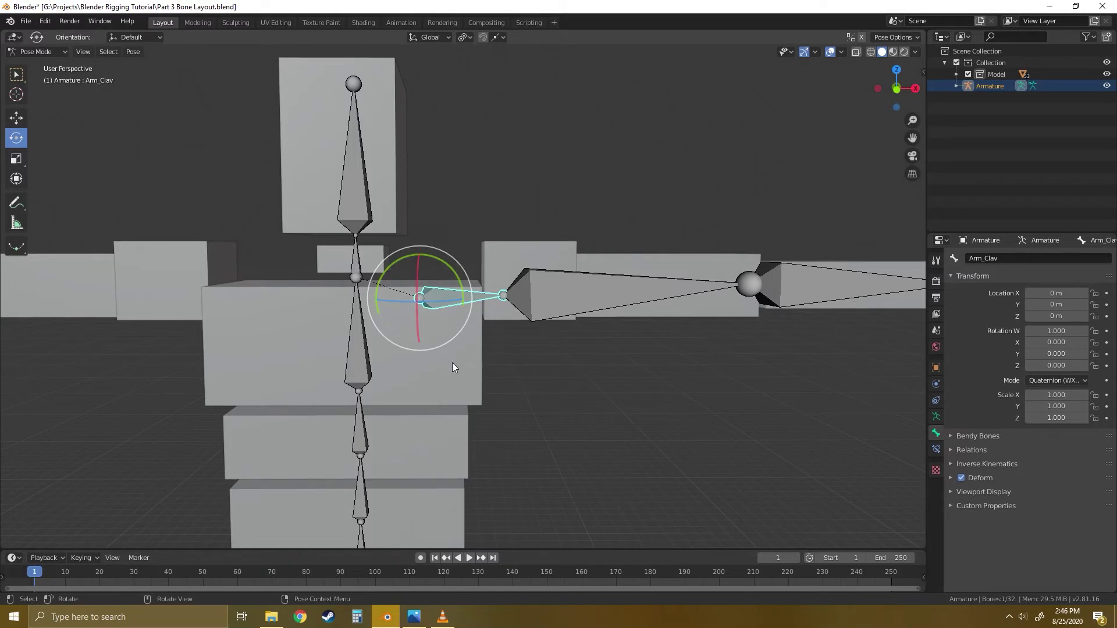
# Return the armature to Edit Mode with the clavicle bone selected and turn off its Deform option.
pyautogui.click(549, 287)
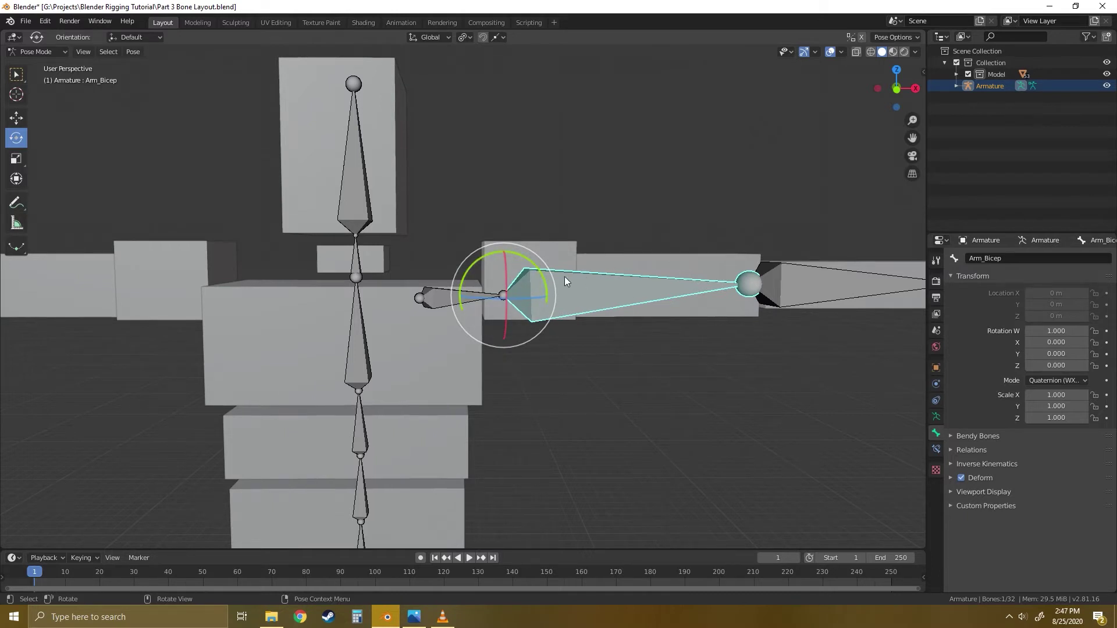
pyautogui.click(436, 298)
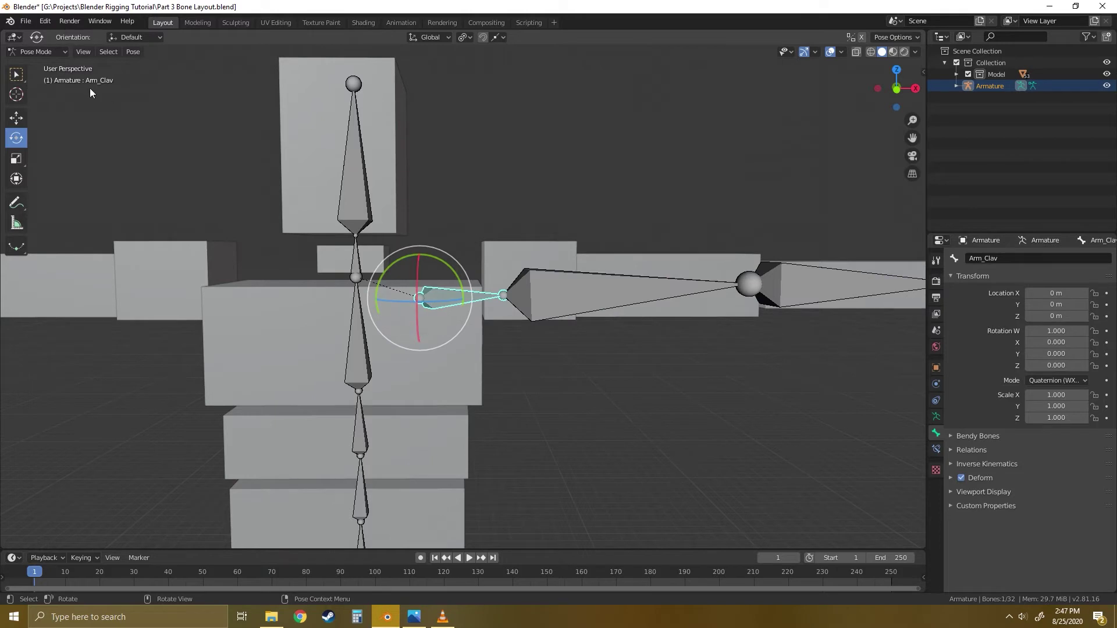
pyautogui.click(51, 52)
pyautogui.click(31, 55)
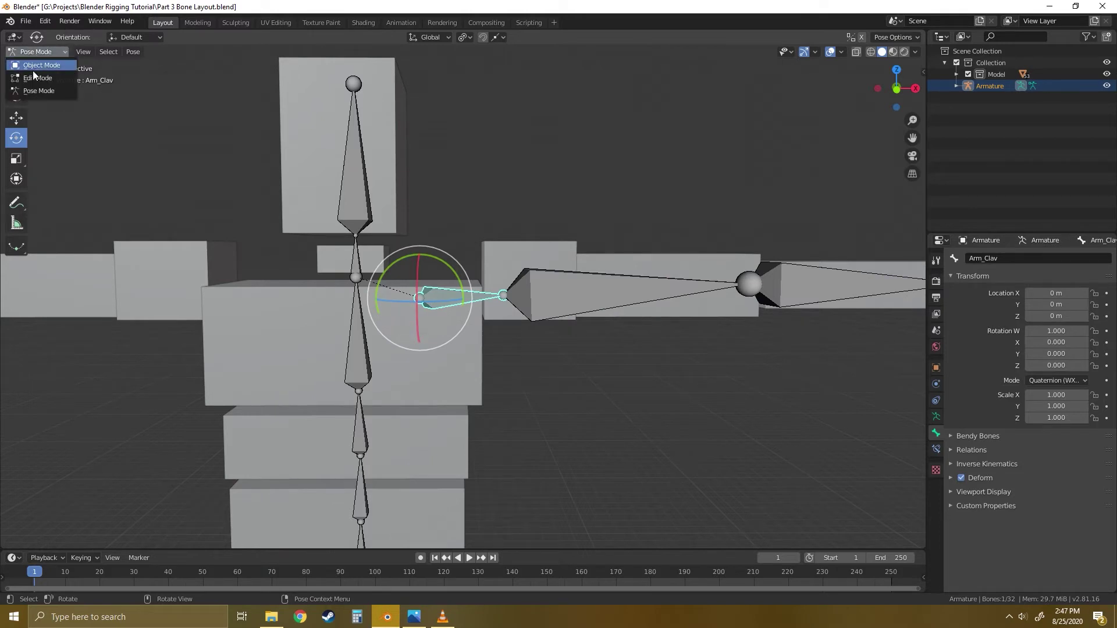
pyautogui.click(38, 77)
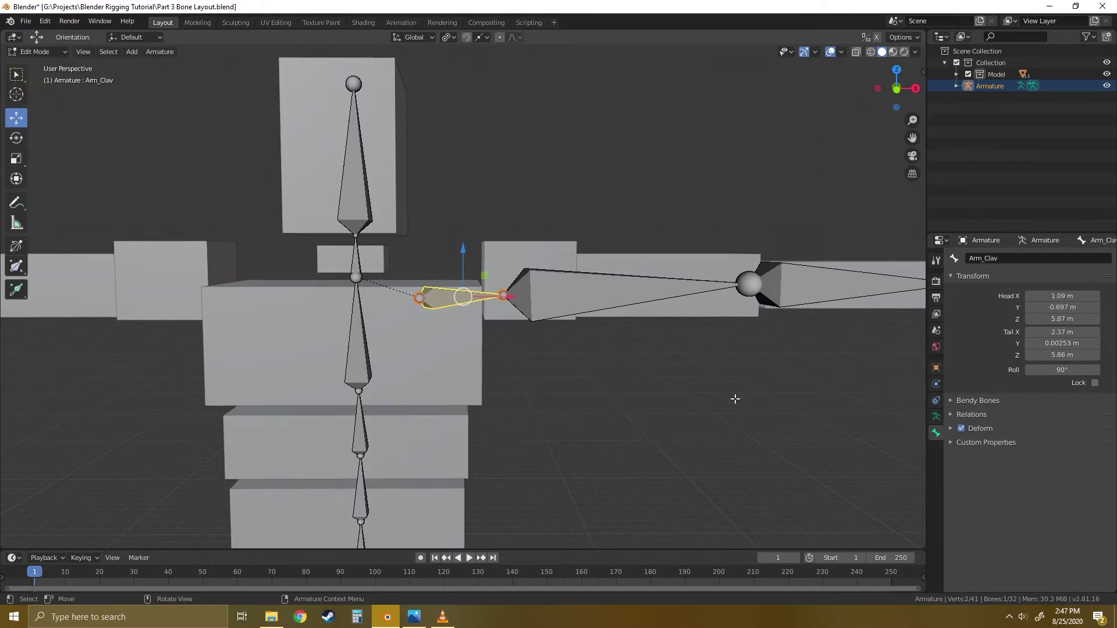
pyautogui.click(960, 428)
# Turn off Deform for the Finger_Thumb_Rotator bone at the base of the thumb.
pyautogui.moveTo(613, 326)
pyautogui.mouseDown(button='middle')
pyautogui.moveTo(615, 368)
pyautogui.moveTo(619, 341)
pyautogui.mouseUp(button='middle')
pyautogui.moveTo(777, 337); pyautogui.dragTo(483, 356, button='middle')
pyautogui.keyDown('shift'); pyautogui.moveTo(698, 339); pyautogui.dragTo(527, 416, button='middle'); pyautogui.keyUp('shift')
pyautogui.scroll(5, 606, 368)
pyautogui.keyDown('shift'); pyautogui.moveTo(695, 364); pyautogui.dragTo(520, 349, button='middle'); pyautogui.keyUp('shift')
pyautogui.click(526, 308)
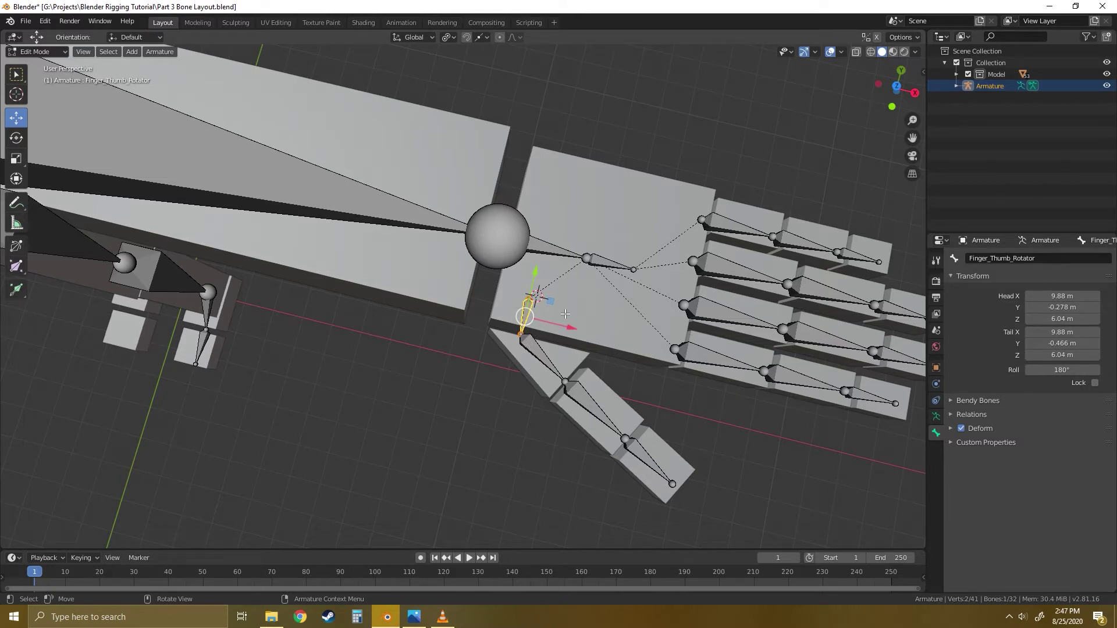
pyautogui.click(961, 429)
# Show the leg from the side and put the armature in Pose Mode with the Leg_Thigh bone selected.
pyautogui.moveTo(433, 364); pyautogui.dragTo(454, 285, button='middle')
pyautogui.scroll(-7, 428, 345)
pyautogui.moveTo(428, 344)
pyautogui.mouseDown(button='middle')
pyautogui.moveTo(531, 312)
pyautogui.moveTo(643, 326)
pyautogui.moveTo(582, 337)
pyautogui.moveTo(499, 295)
pyautogui.mouseUp(button='middle')
pyautogui.keyDown('shift'); pyautogui.moveTo(599, 401); pyautogui.dragTo(583, 166, button='middle'); pyautogui.keyUp('shift')
pyautogui.keyDown('shift'); pyautogui.moveTo(603, 334); pyautogui.dragTo(592, 190, button='middle'); pyautogui.keyUp('shift')
pyautogui.moveTo(590, 237); pyautogui.dragTo(591, 240, button='middle')
pyautogui.scroll(-2, 577, 271)
pyautogui.moveTo(567, 276); pyautogui.dragTo(567, 285, button='middle')
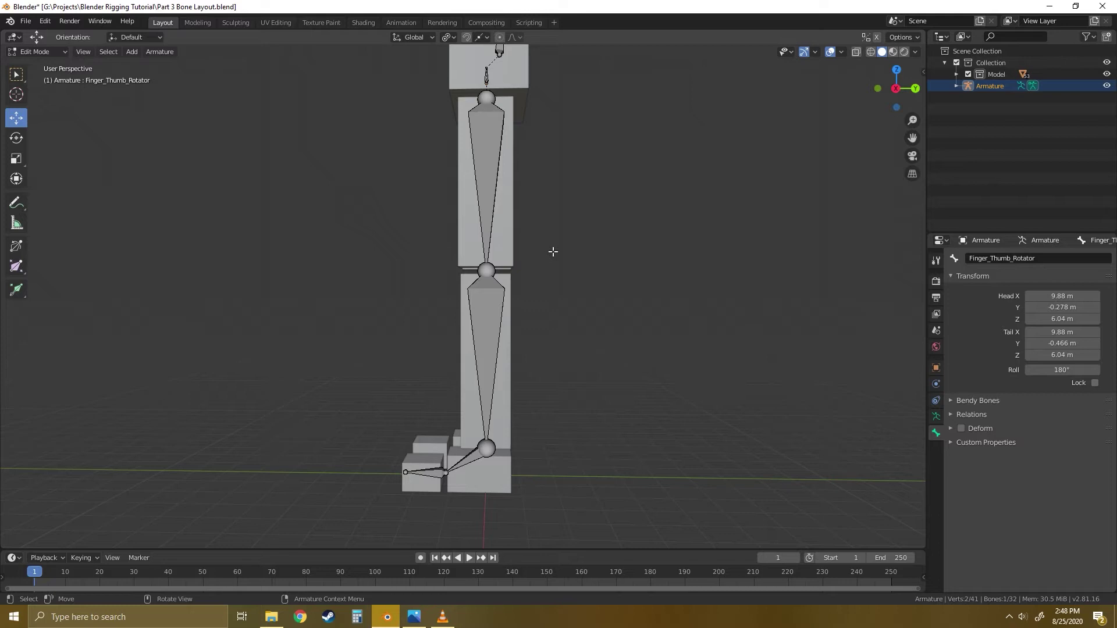
pyautogui.click(492, 162)
pyautogui.click(36, 52)
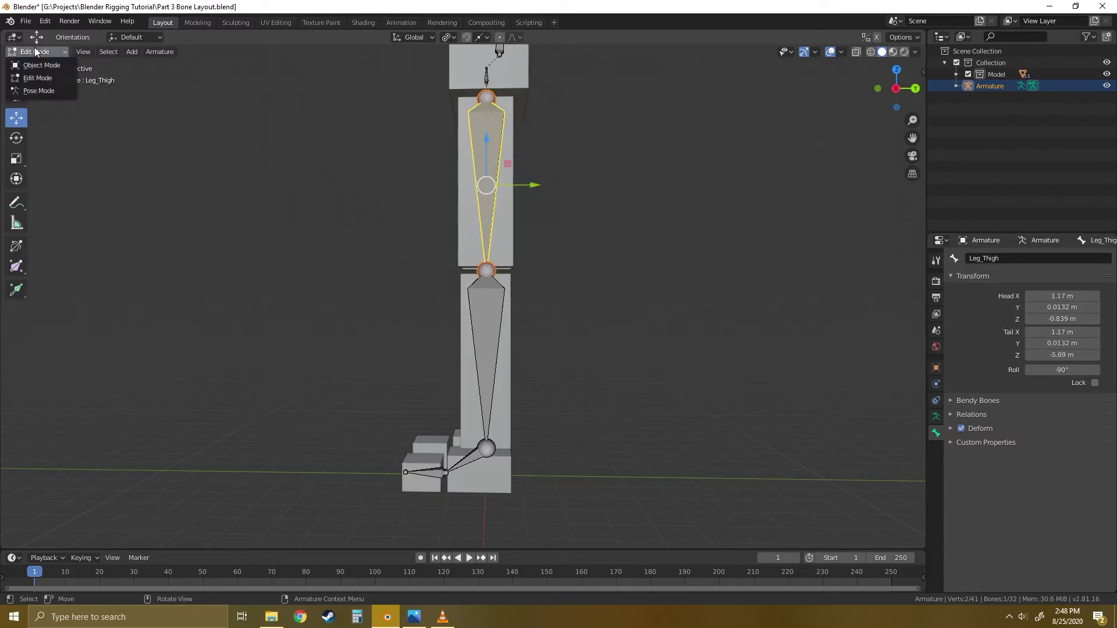
pyautogui.click(36, 91)
pyautogui.click(515, 176)
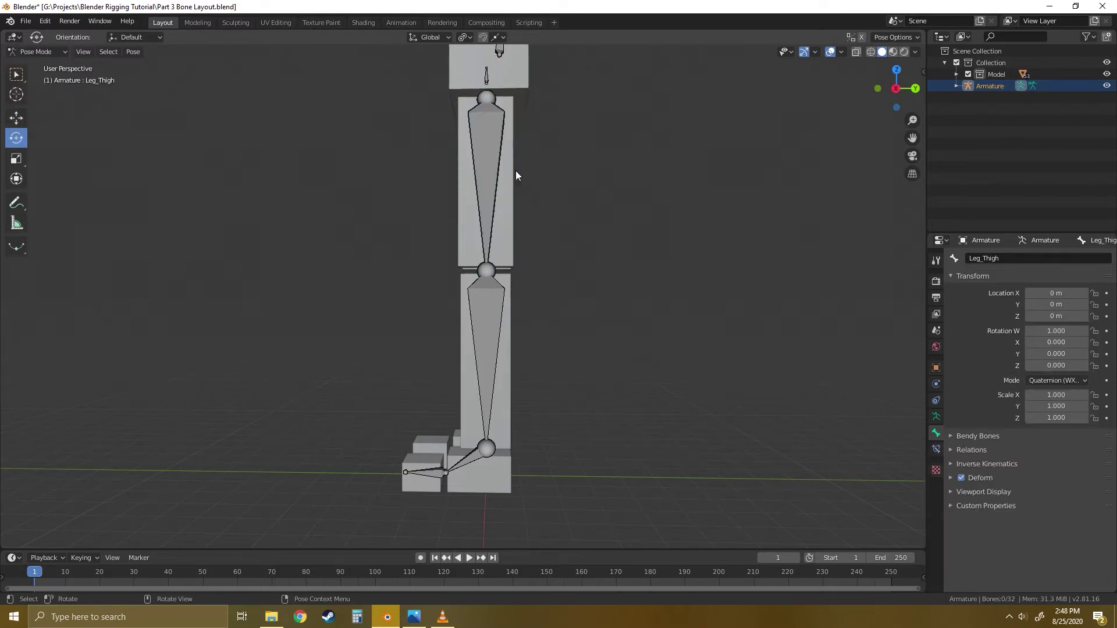
pyautogui.click(489, 117)
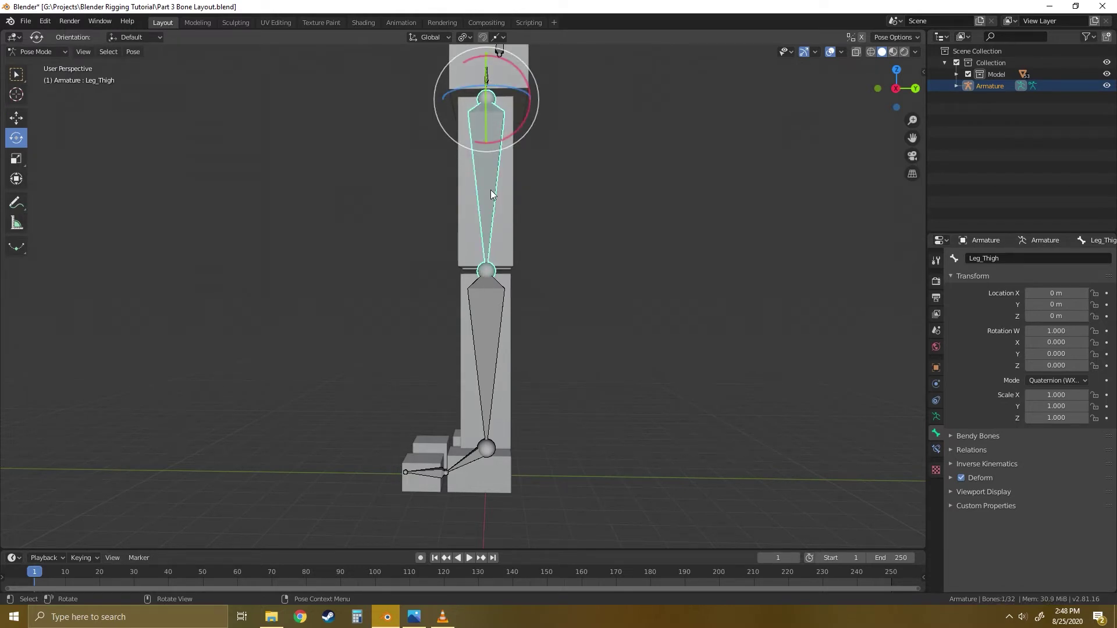
# Try bending the leg by rotating the thigh, shin and ankle bones, and undo all of the rotations.
pyautogui.moveTo(518, 124); pyautogui.dragTo(495, 139)
pyautogui.click(386, 252)
pyautogui.moveTo(419, 279); pyautogui.dragTo(437, 251)
pyautogui.click(419, 426)
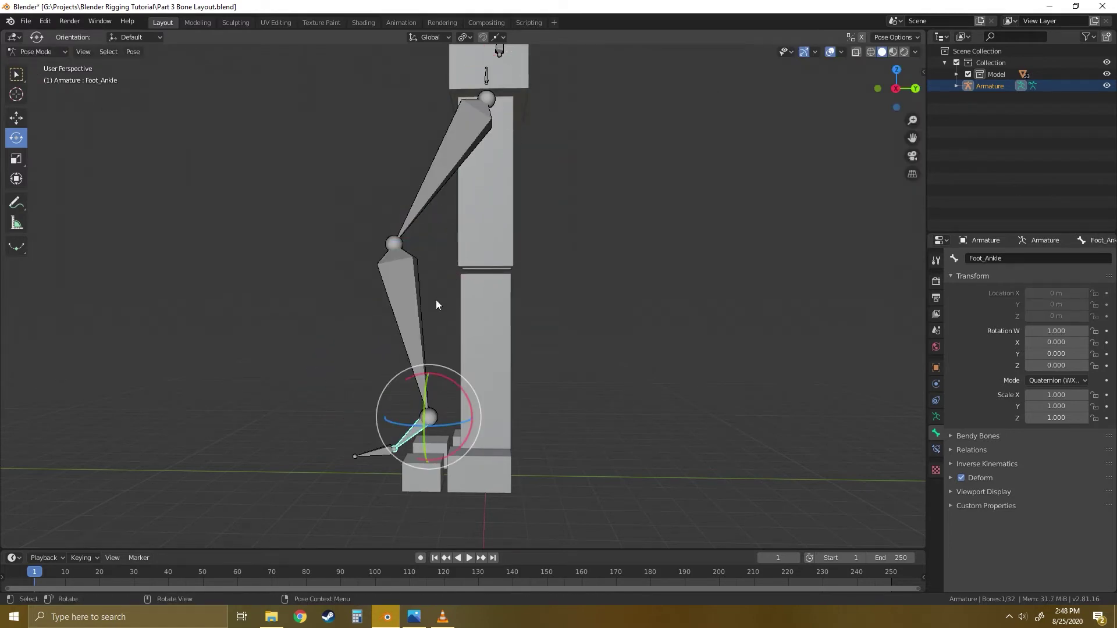
pyautogui.moveTo(468, 438); pyautogui.dragTo(439, 448)
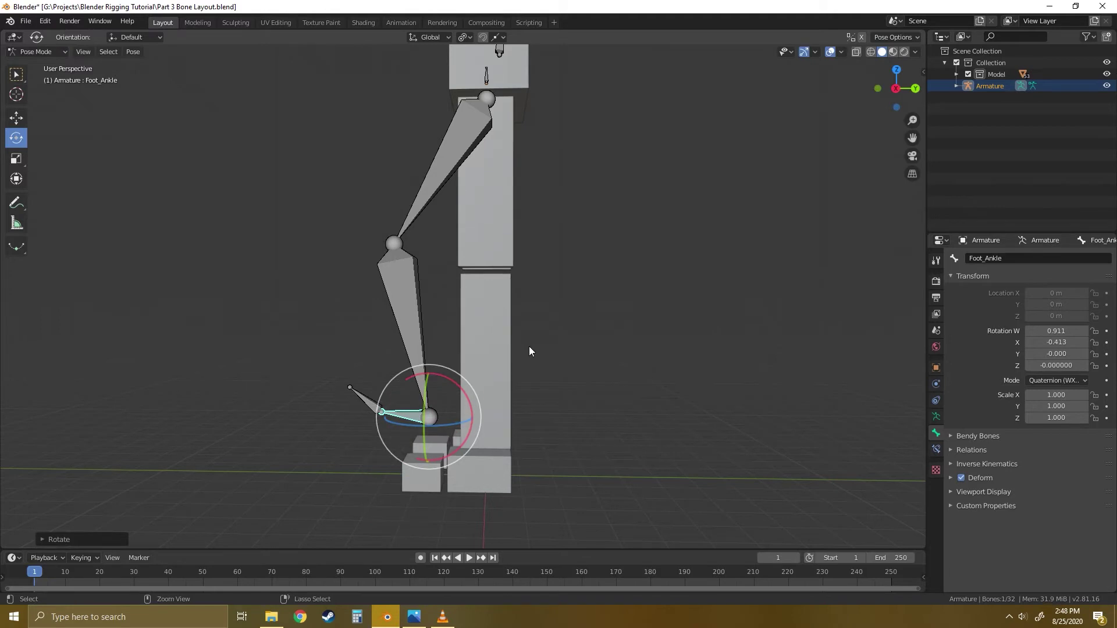
pyautogui.hotkey('ctrl', 'z')
pyautogui.hotkey('ctrl', 'z')
pyautogui.hotkey('ctrl', 'z')
pyautogui.hotkey('ctrl', 'z')
pyautogui.hotkey('ctrl', 'z')
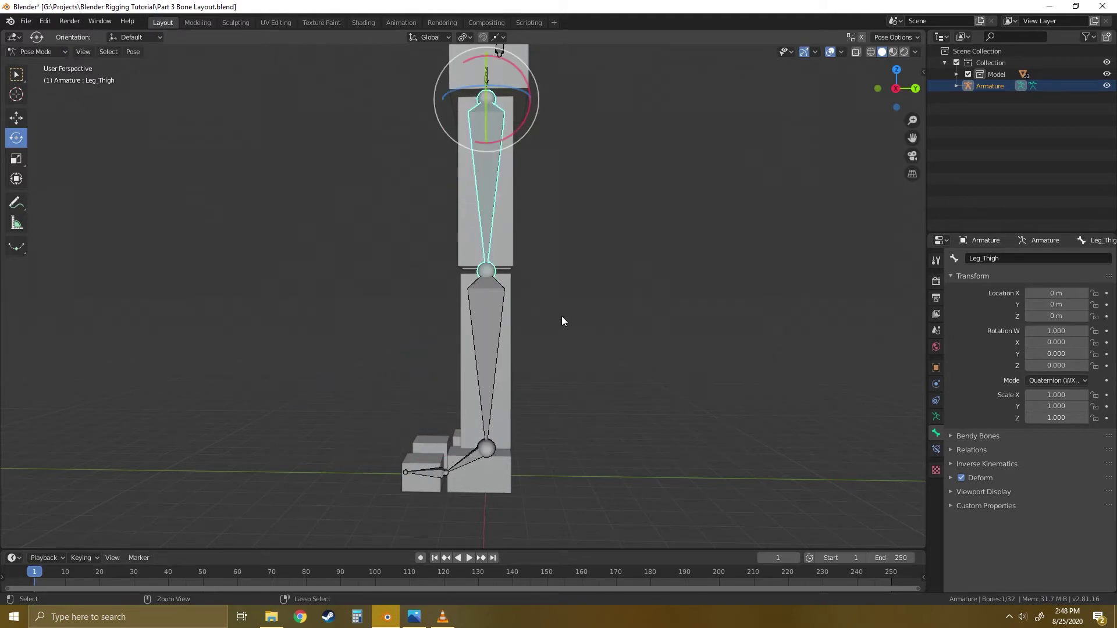
pyautogui.click(553, 361)
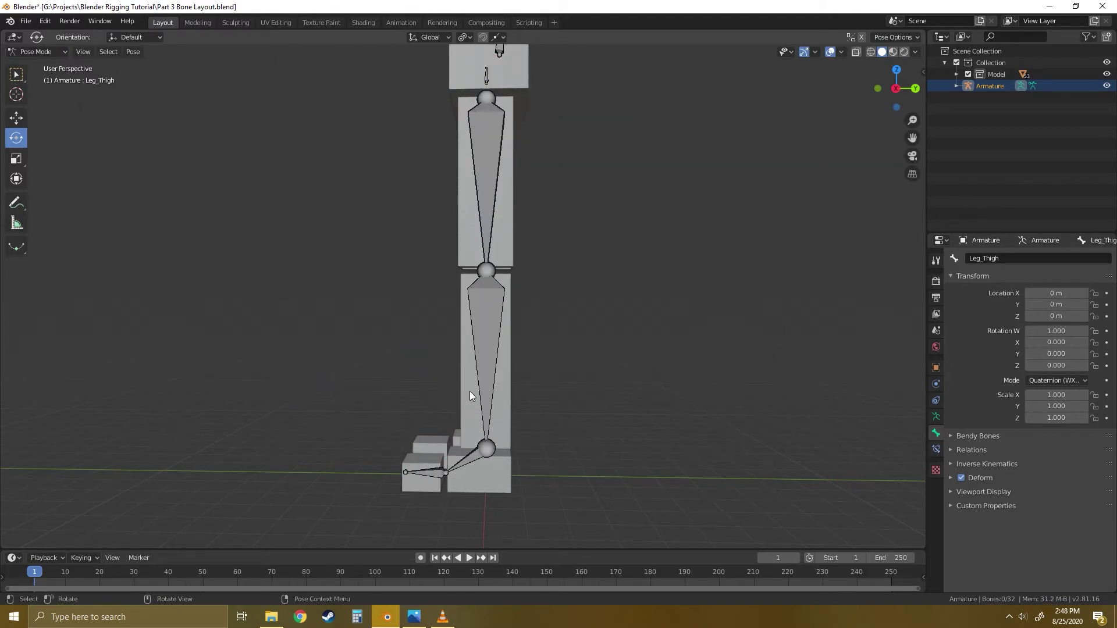
pyautogui.click(469, 461)
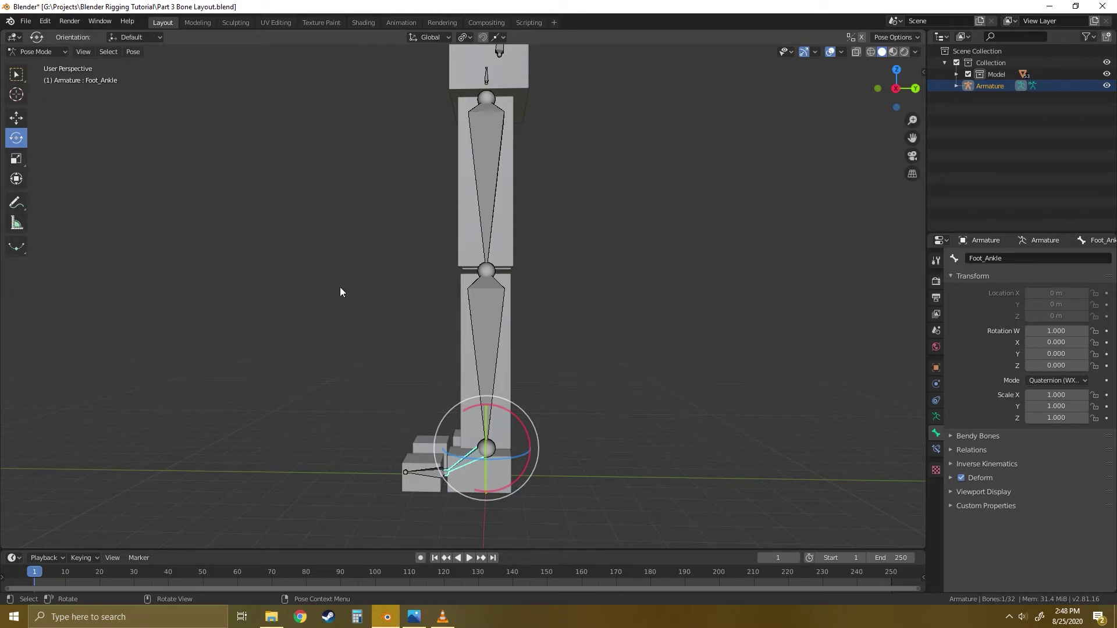
pyautogui.click(570, 357)
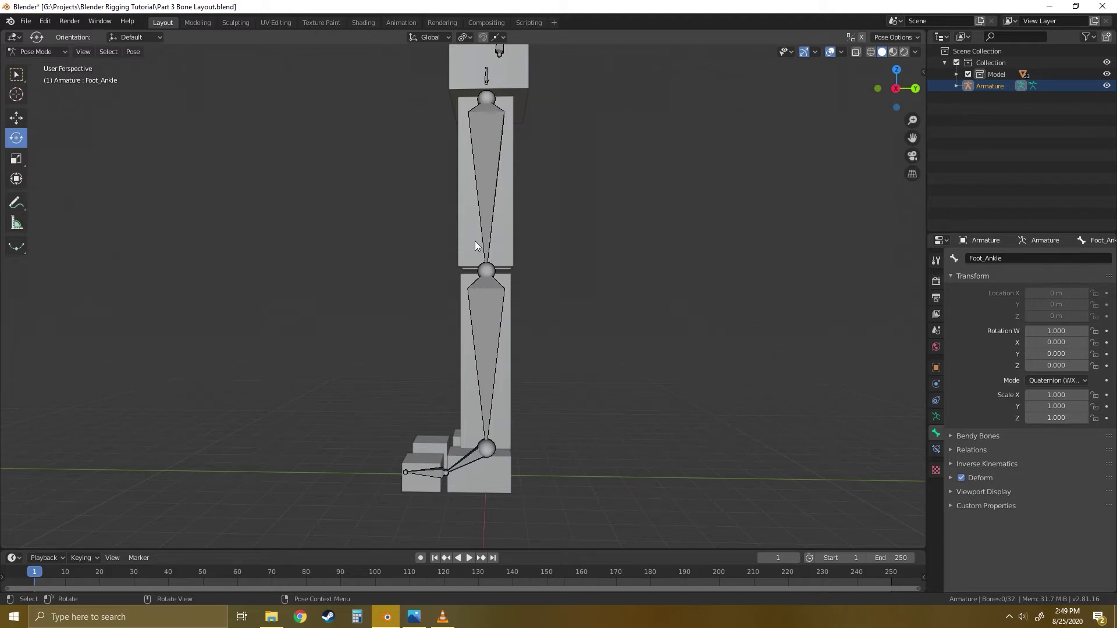
pyautogui.moveTo(458, 260); pyautogui.dragTo(459, 264, button='middle')
# Return to Edit Mode and shift the knee joint slightly toward the front of the leg along Y, to about -0.135 m.
pyautogui.click(474, 269)
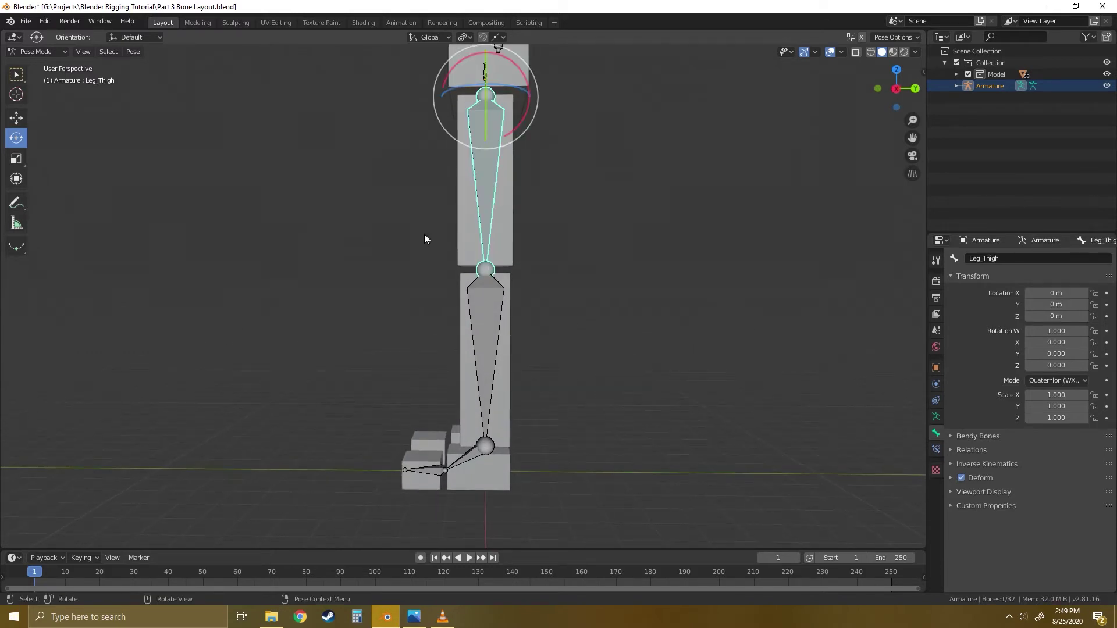
pyautogui.click(39, 51)
pyautogui.click(35, 78)
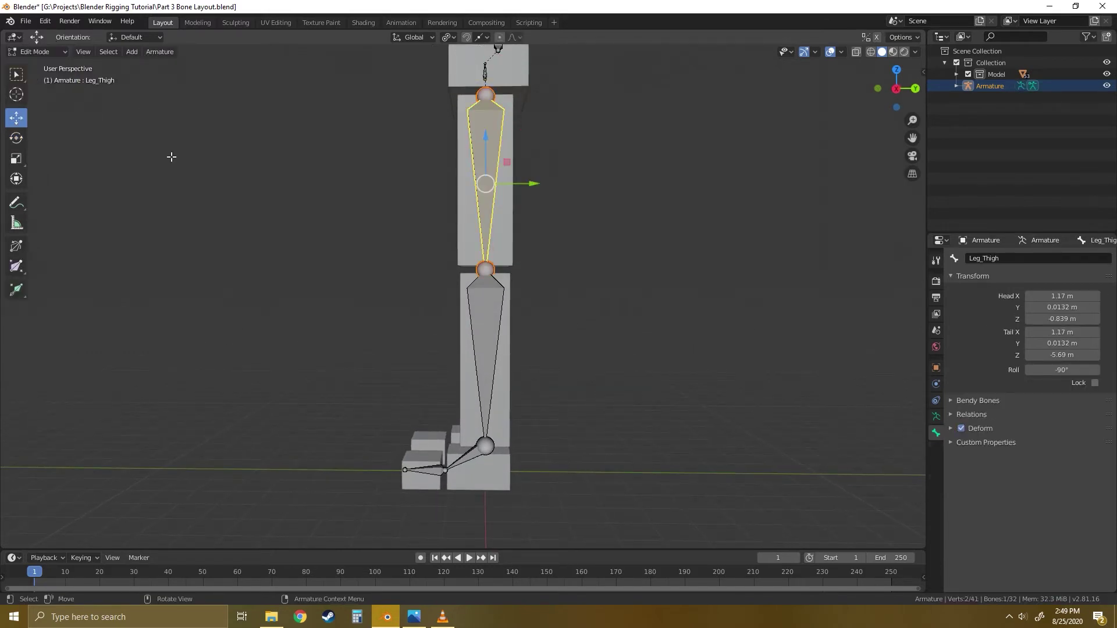
pyautogui.click(567, 279)
pyautogui.click(496, 270)
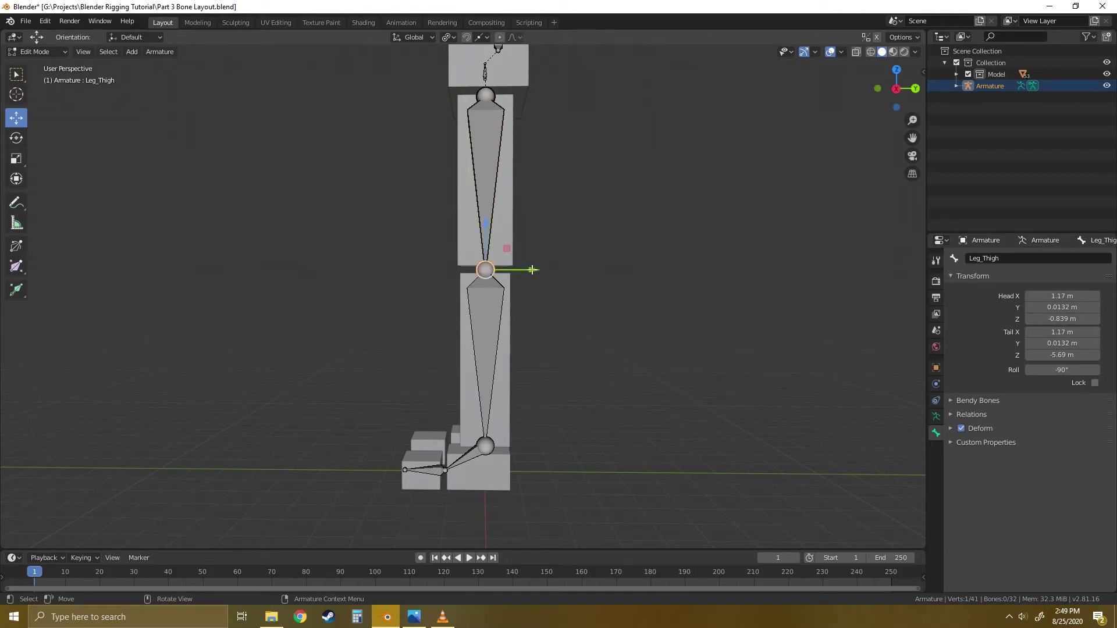
pyautogui.moveTo(532, 270); pyautogui.dragTo(527, 270)
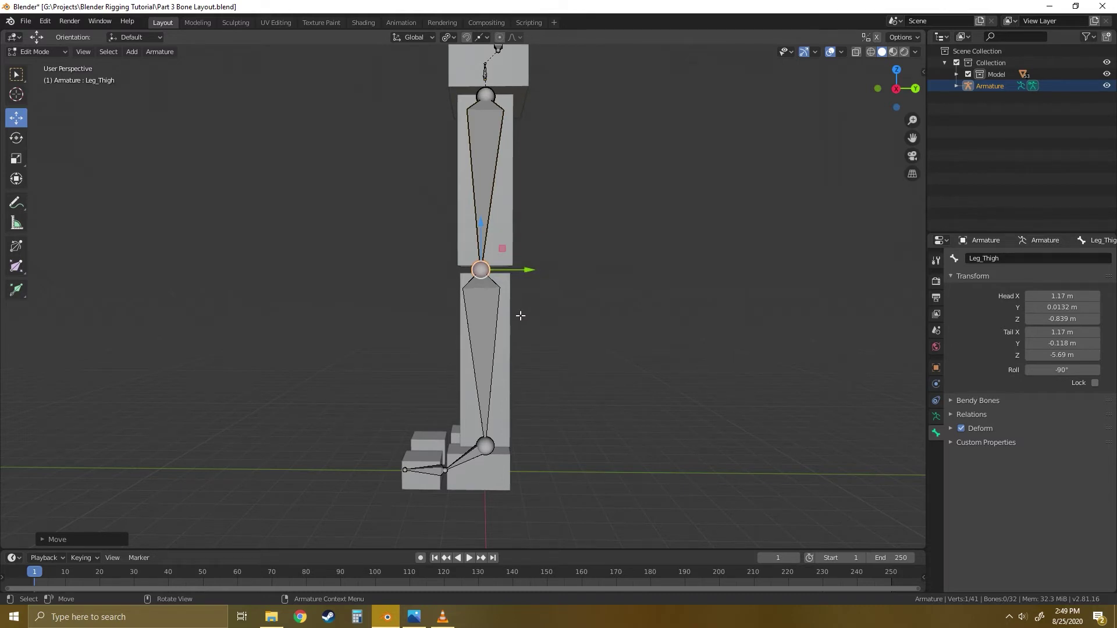
pyautogui.moveTo(530, 269); pyautogui.dragTo(527, 267)
pyautogui.click(576, 356)
# Extrude a new bone about 1.3 m backward from the ankle joint along the global Y axis.
pyautogui.moveTo(484, 316); pyautogui.dragTo(541, 306, button='middle')
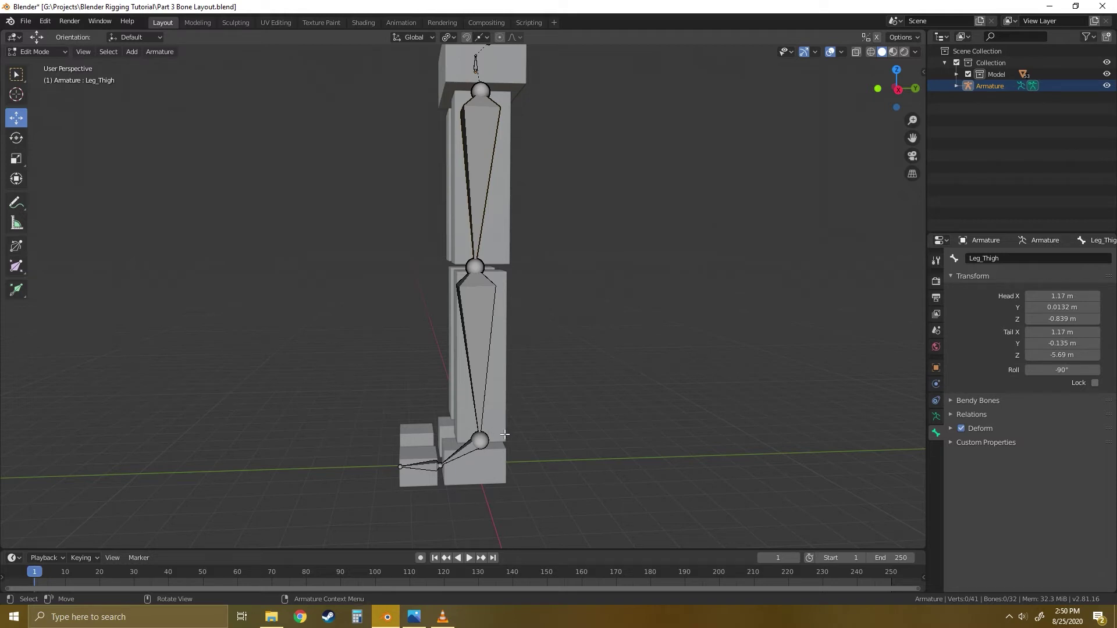
pyautogui.moveTo(511, 312)
pyautogui.mouseDown(button='middle')
pyautogui.moveTo(573, 314)
pyautogui.moveTo(504, 307)
pyautogui.moveTo(515, 295)
pyautogui.mouseUp(button='middle')
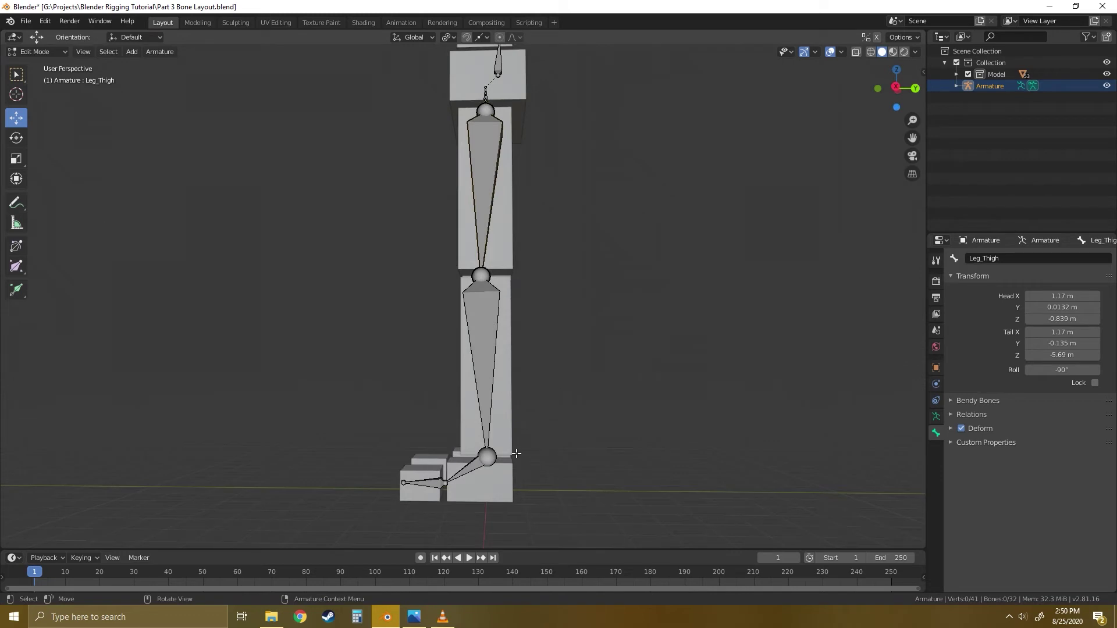
pyautogui.click(488, 456)
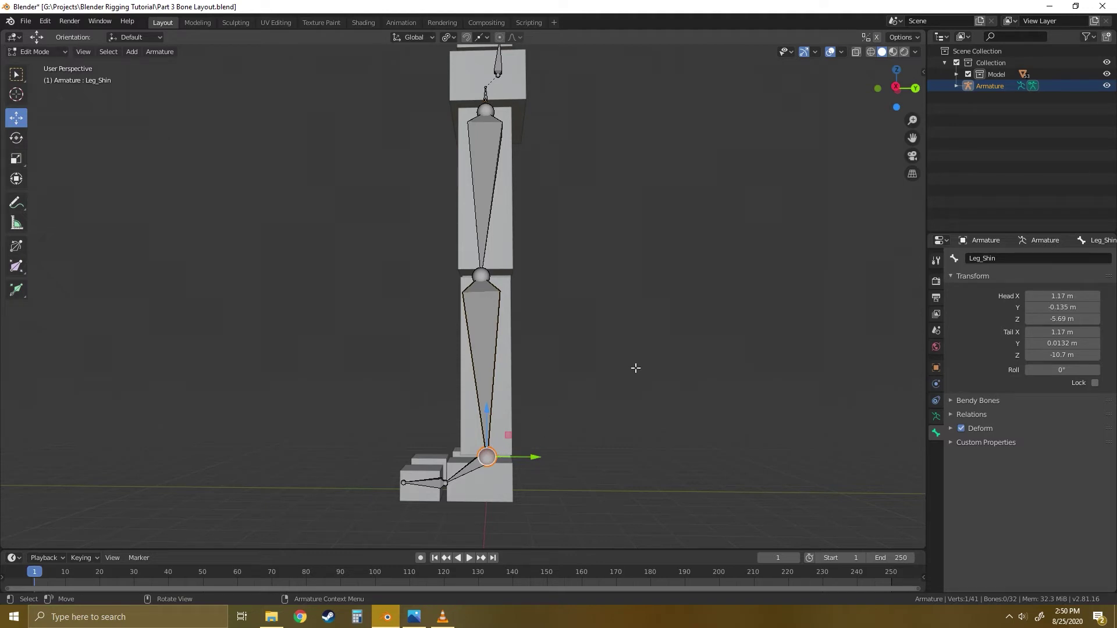
pyautogui.press('e')
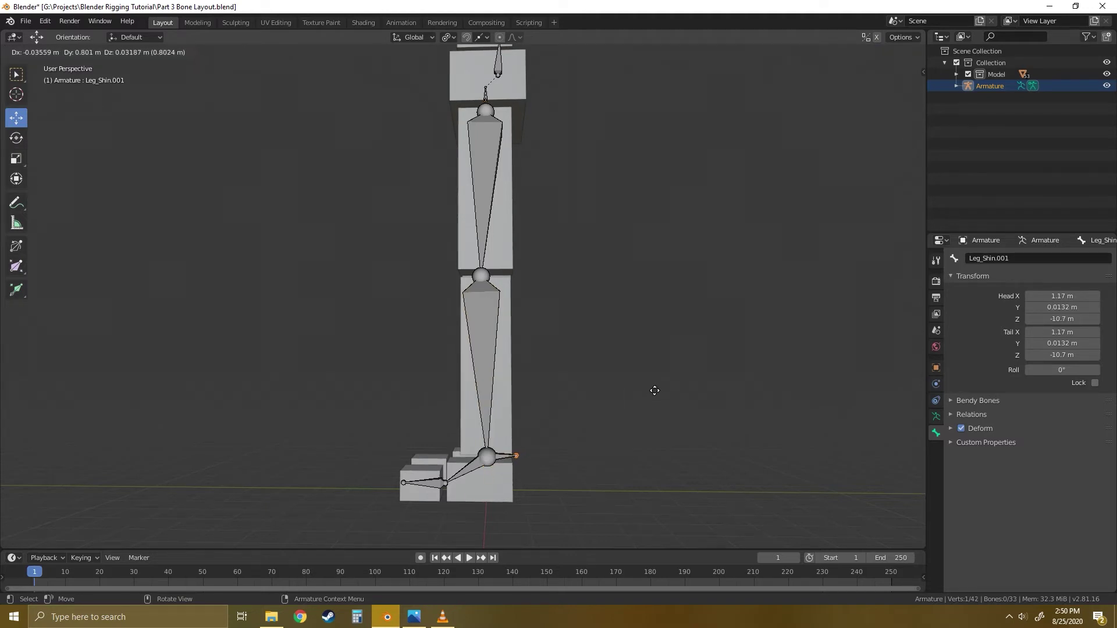
pyautogui.press('y')
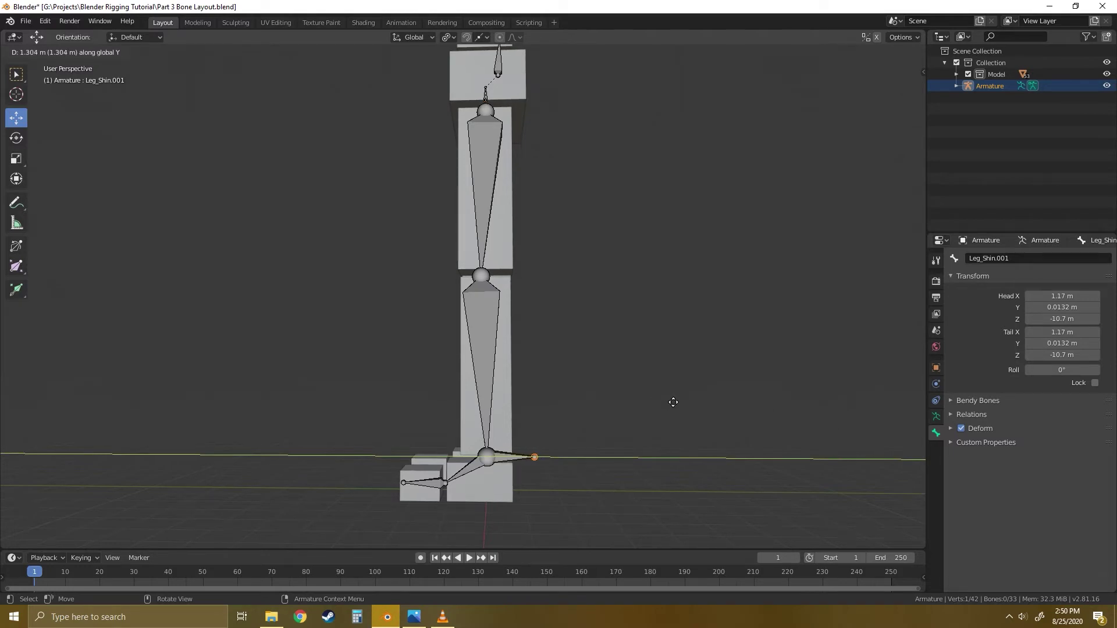
pyautogui.click(673, 402)
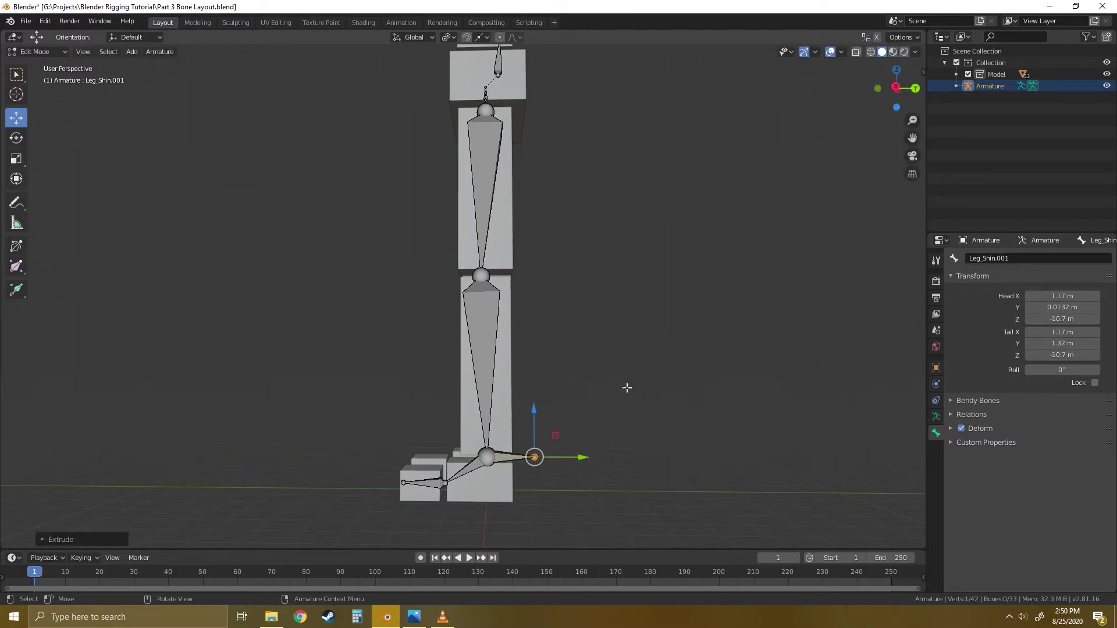
# Extrude a new bone about 1.6 m forward from the knee joint along the global Y axis.
pyautogui.click(511, 456)
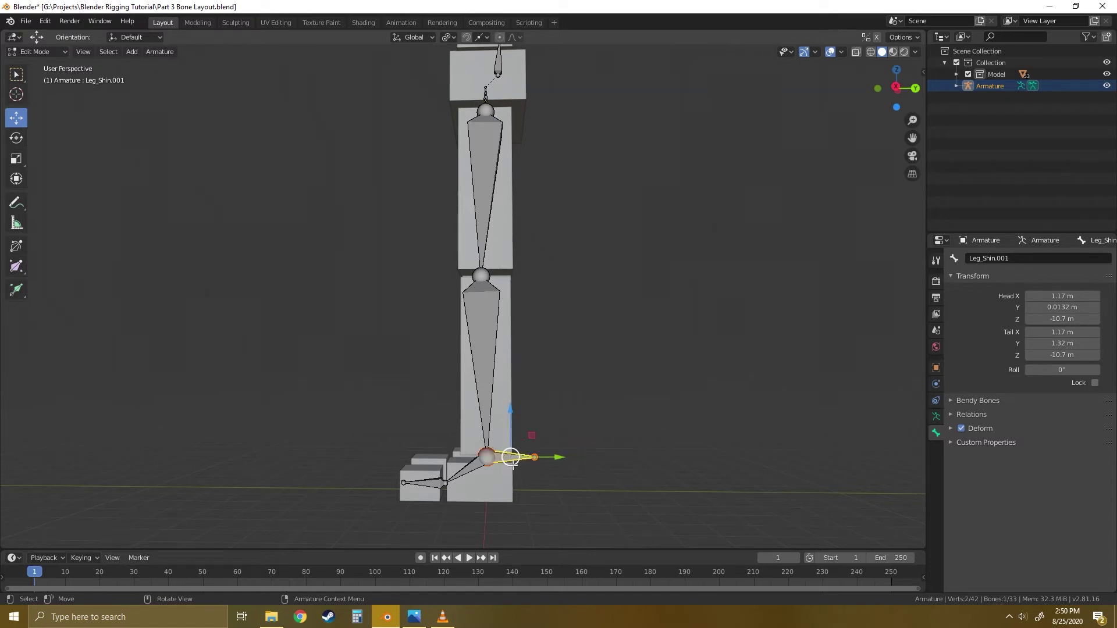
pyautogui.click(628, 398)
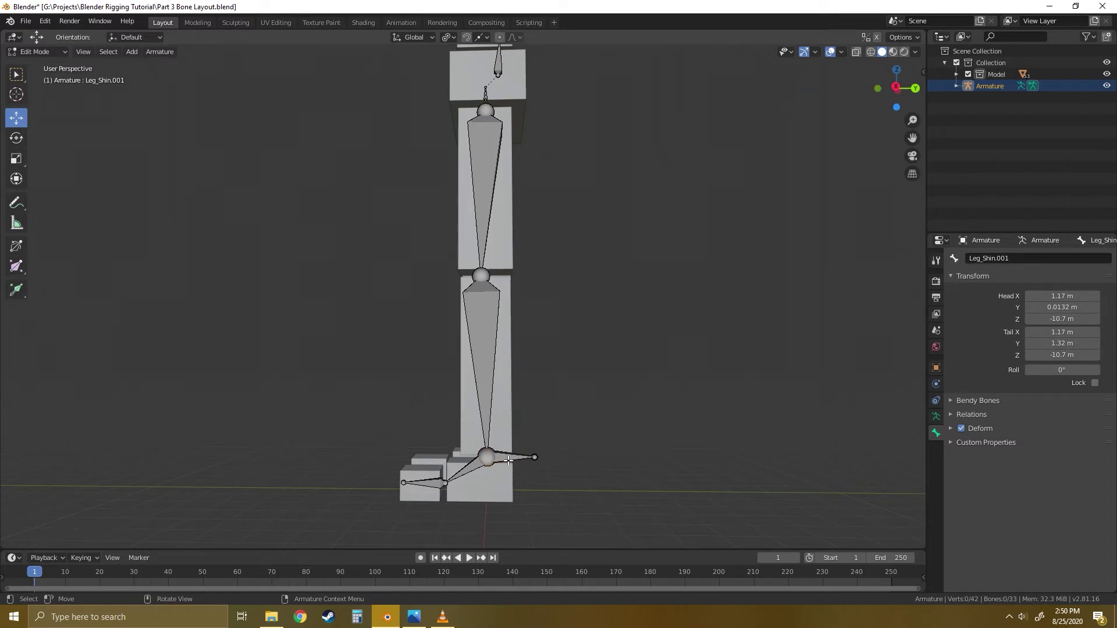
pyautogui.click(481, 276)
pyautogui.press('e')
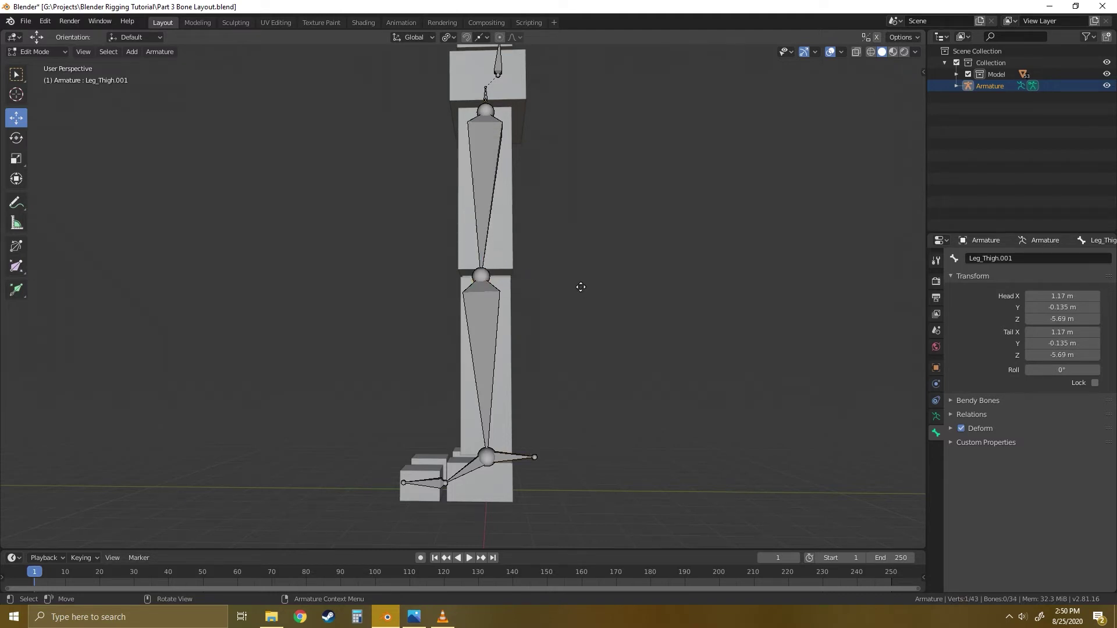
pyautogui.press('y')
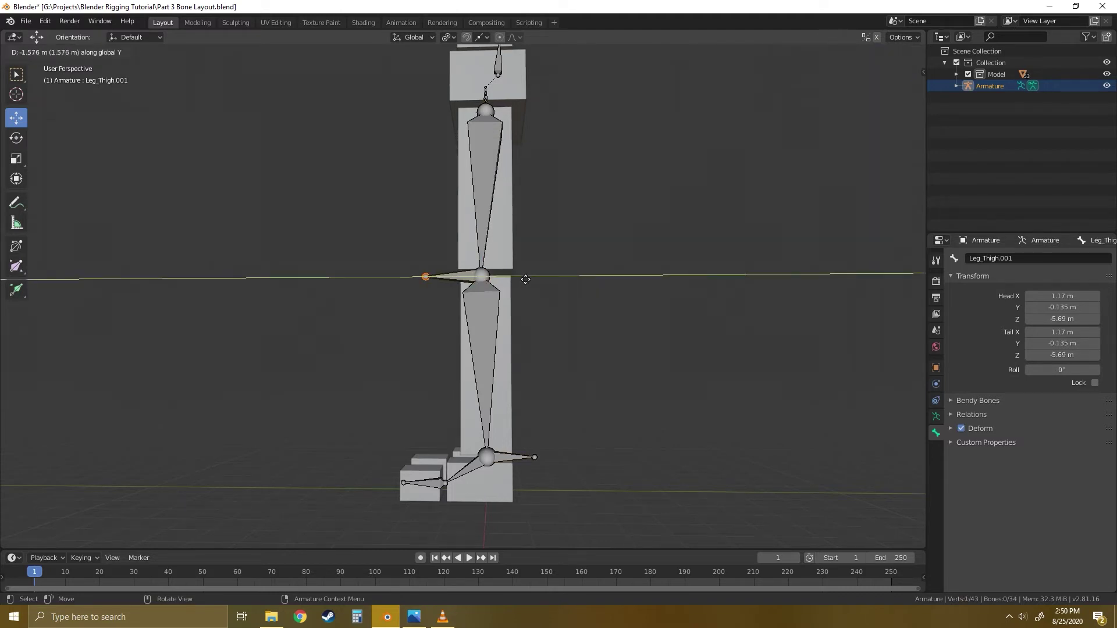
pyautogui.click(525, 278)
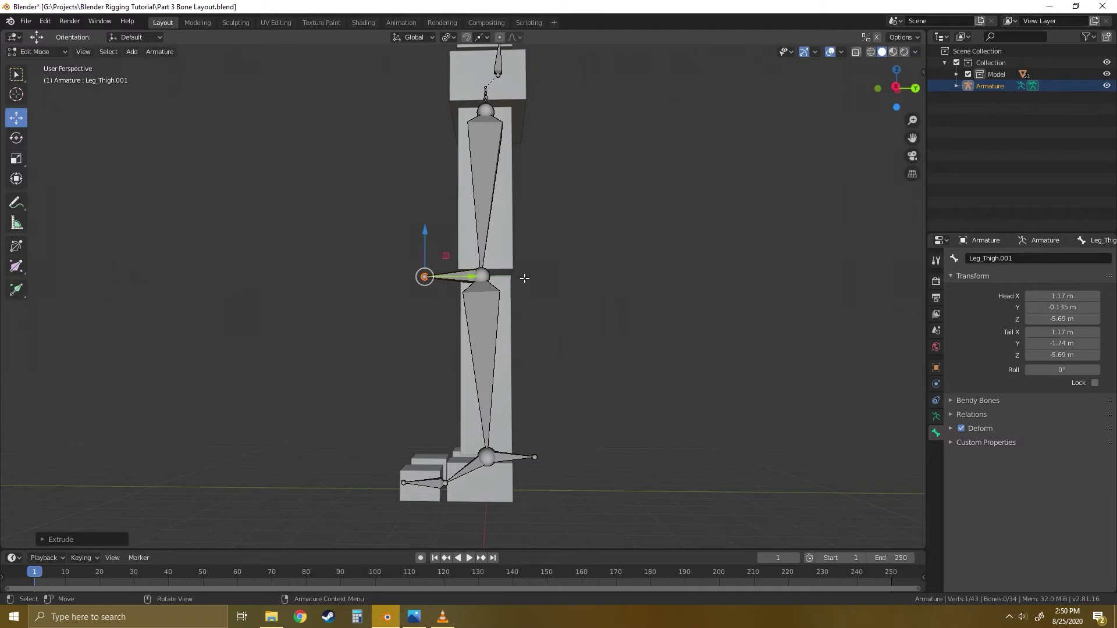
pyautogui.click(574, 305)
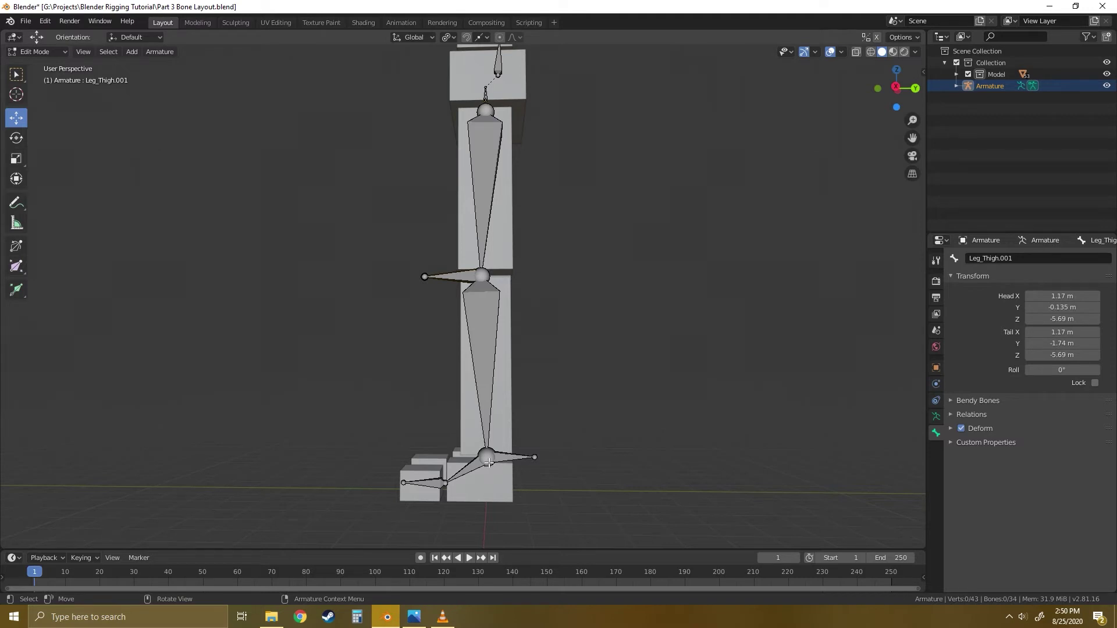
# Clear the parent of the new knee bone and move it forward along Y, with its head at about -7.54 m.
pyautogui.click(457, 275)
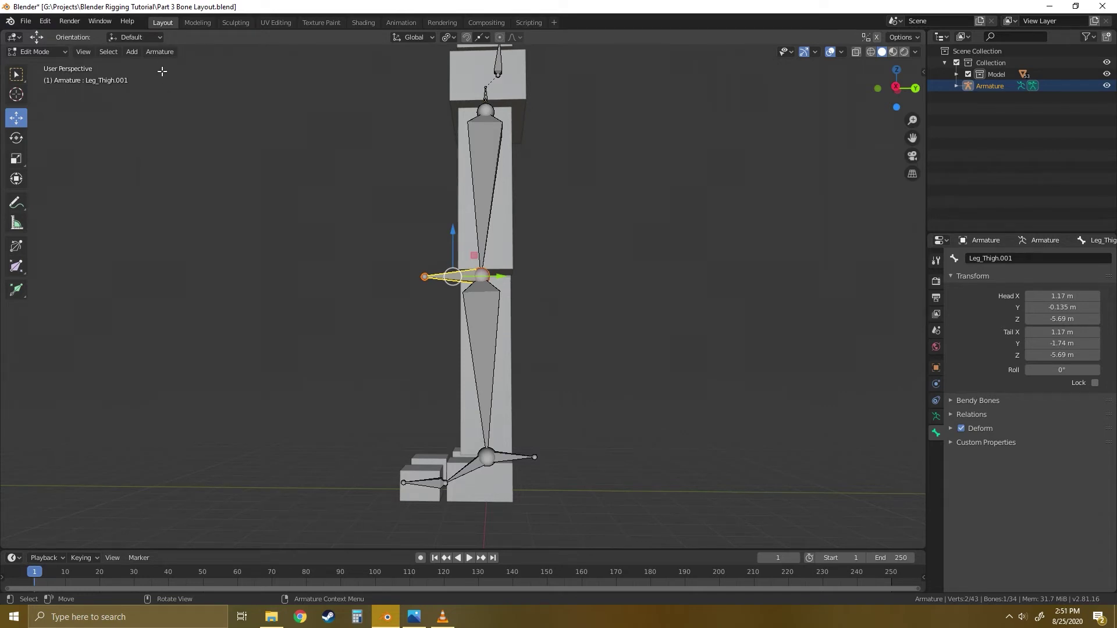
pyautogui.click(163, 52)
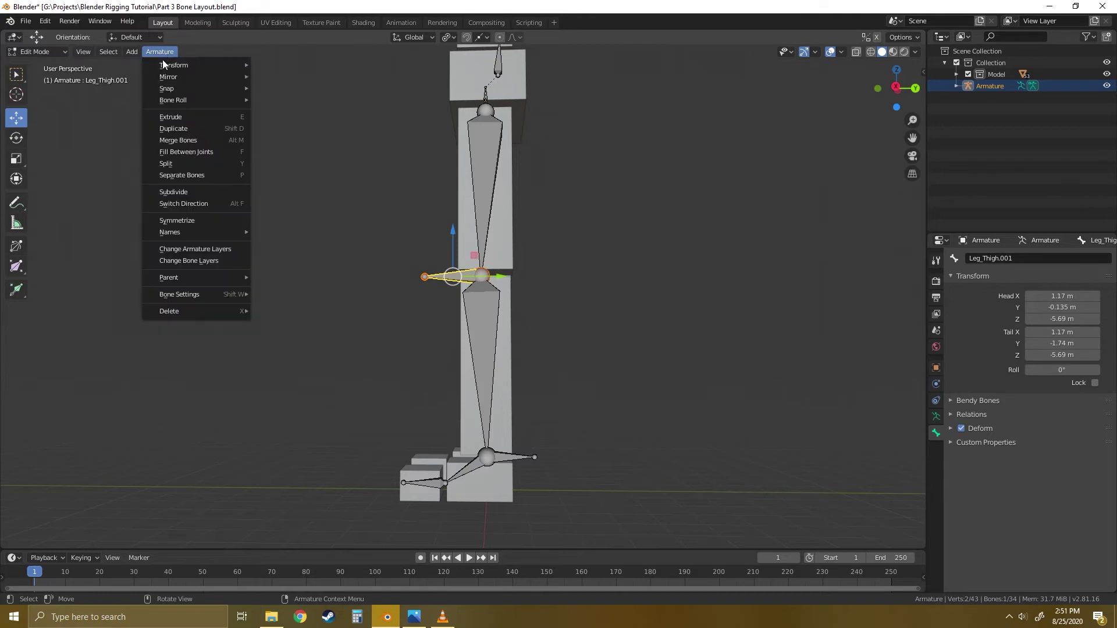
pyautogui.moveTo(193, 279)
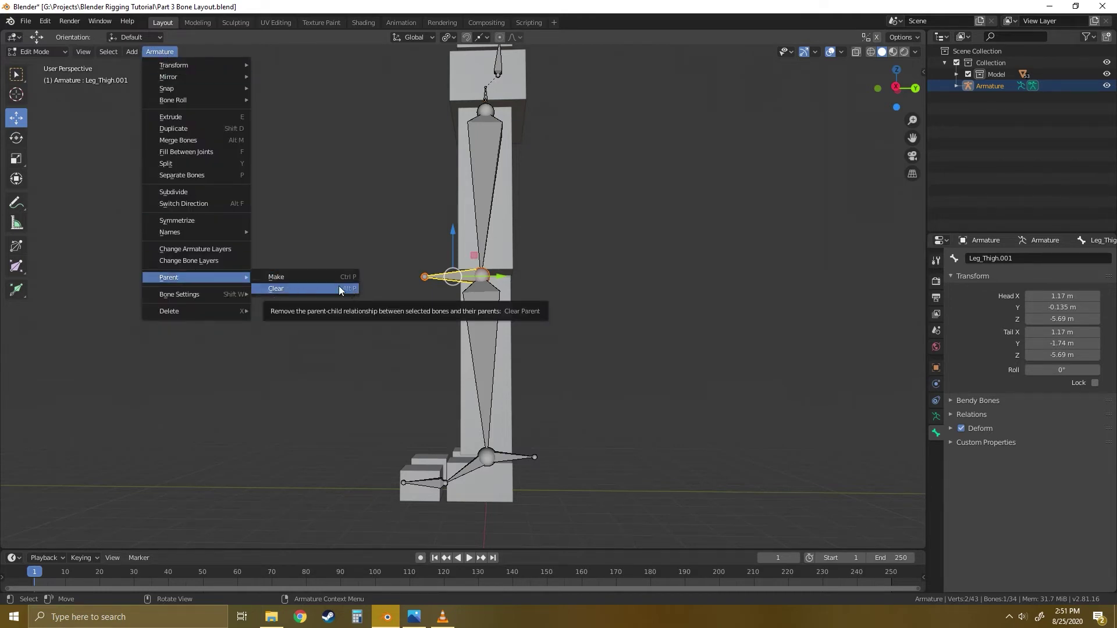
pyautogui.click(276, 288)
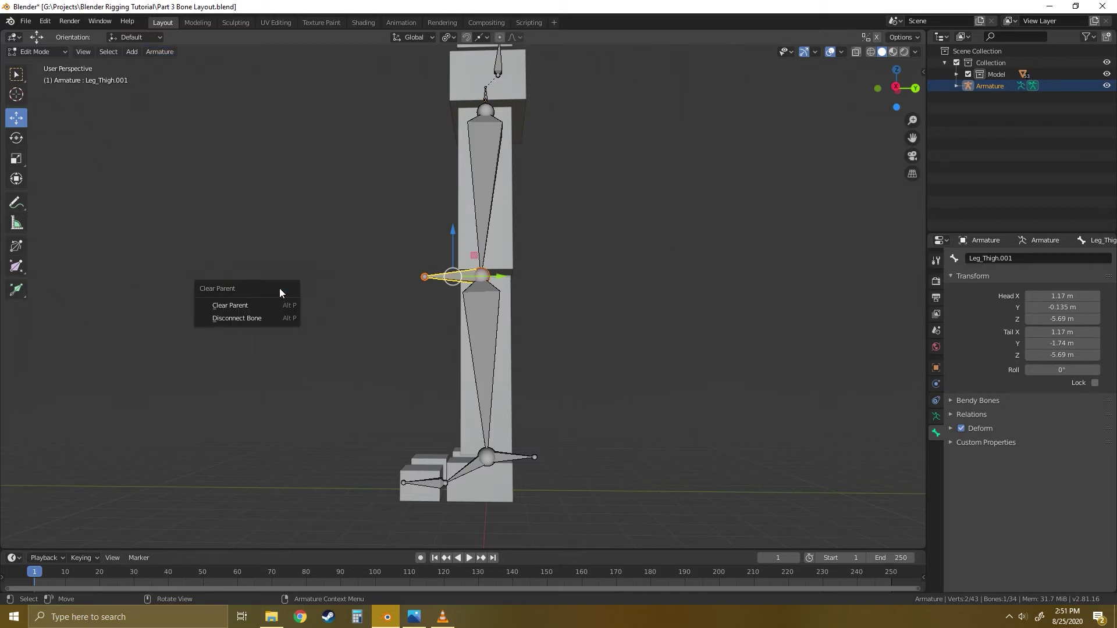
pyautogui.click(240, 306)
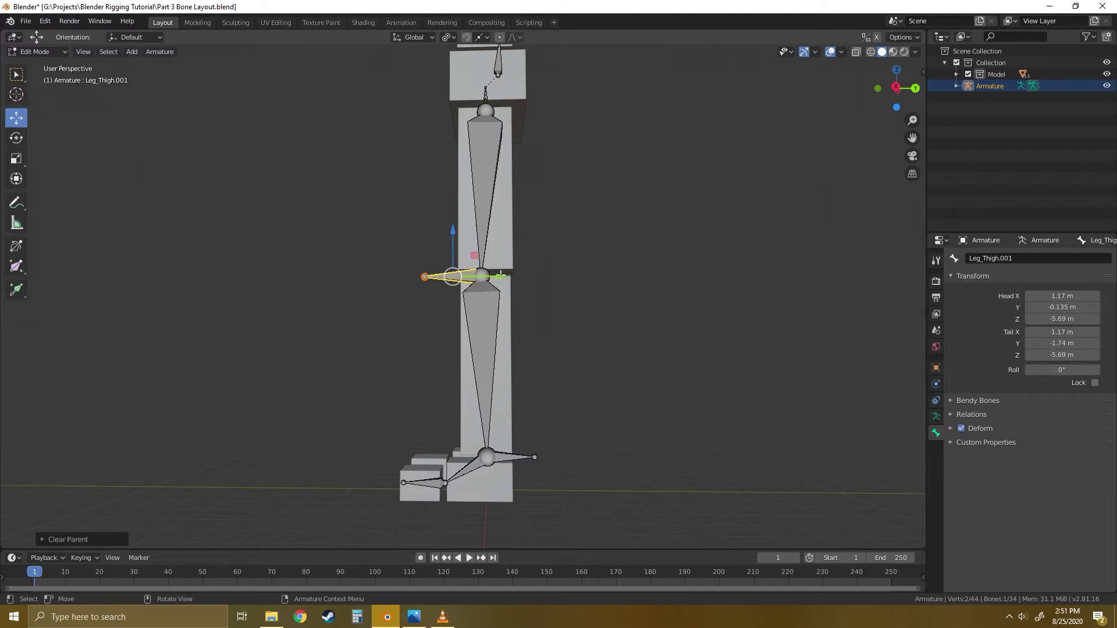
pyautogui.moveTo(501, 276); pyautogui.dragTo(239, 277)
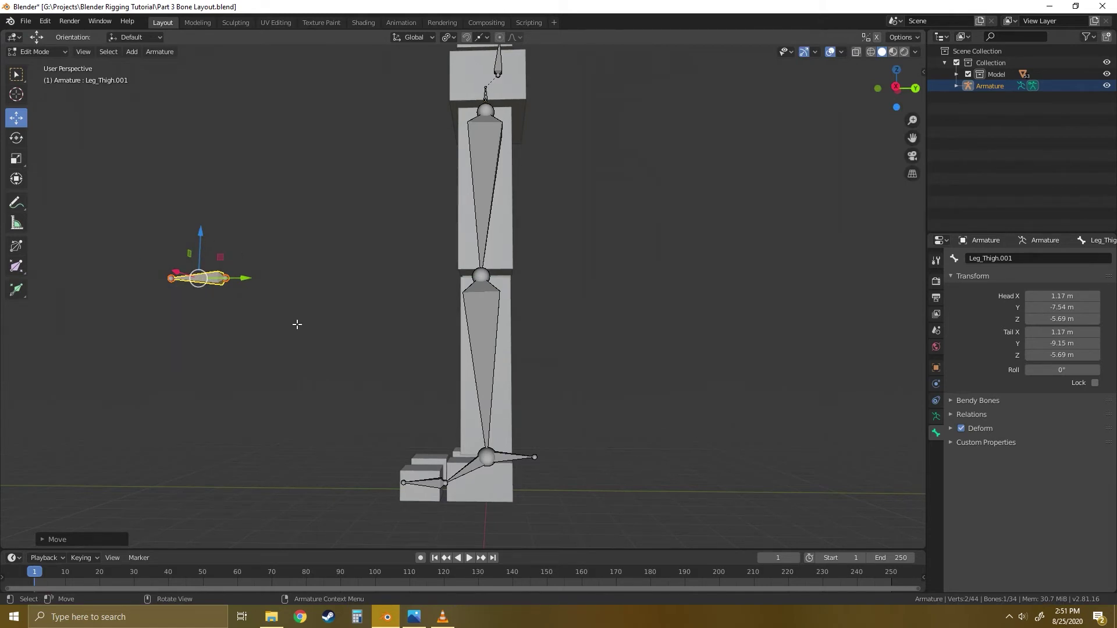
# Remove the Leg_Shin parent from the bone that extends backward from the ankle.
pyautogui.click(510, 458)
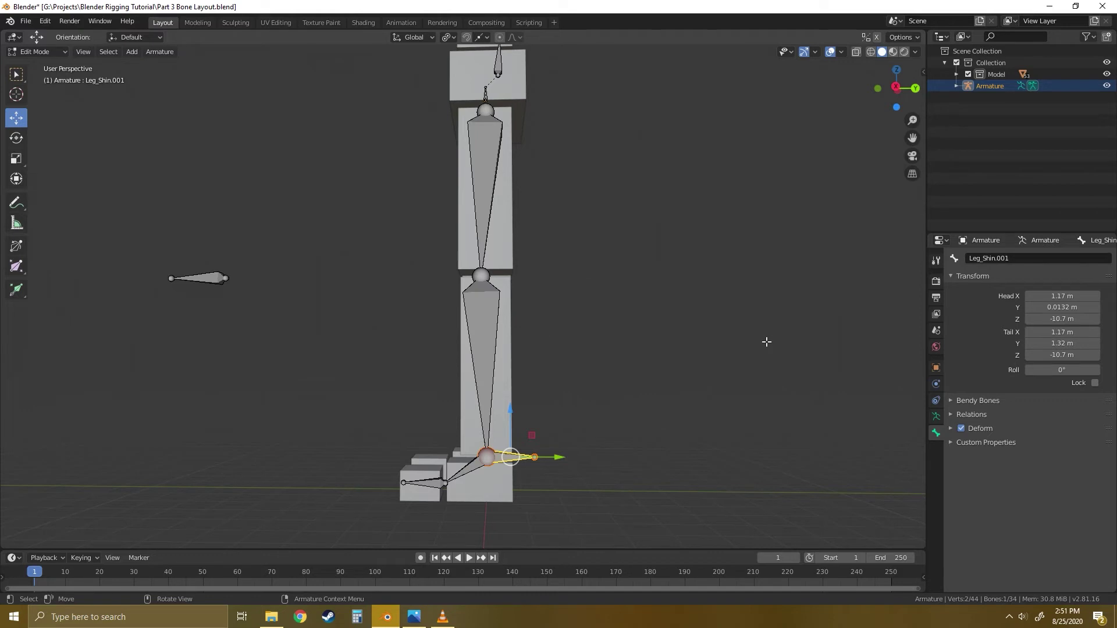
pyautogui.click(950, 414)
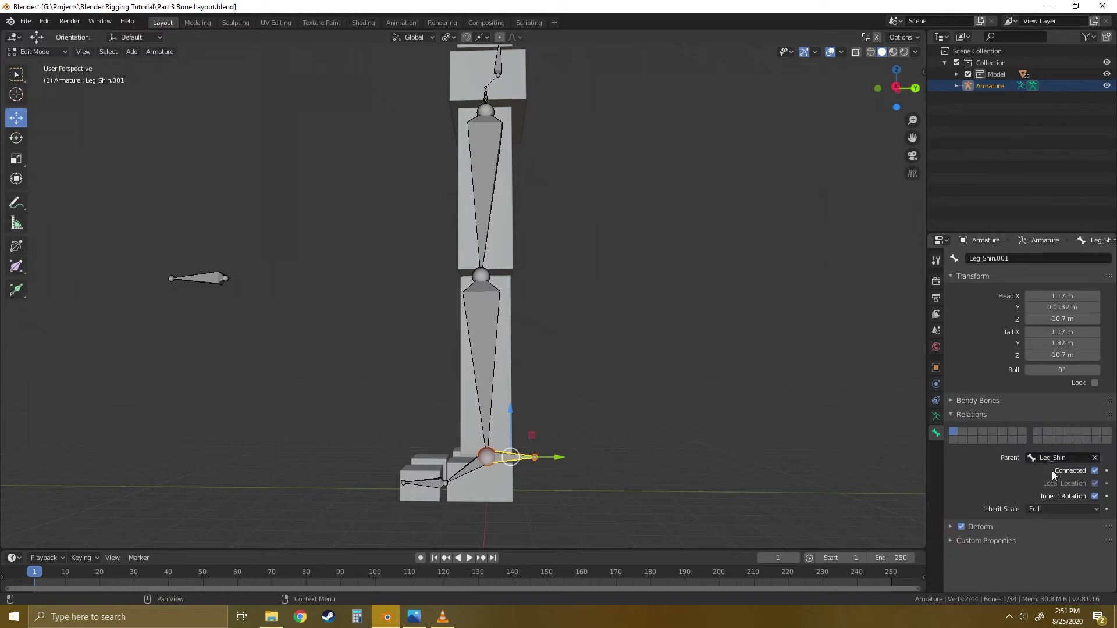
pyautogui.click(1094, 459)
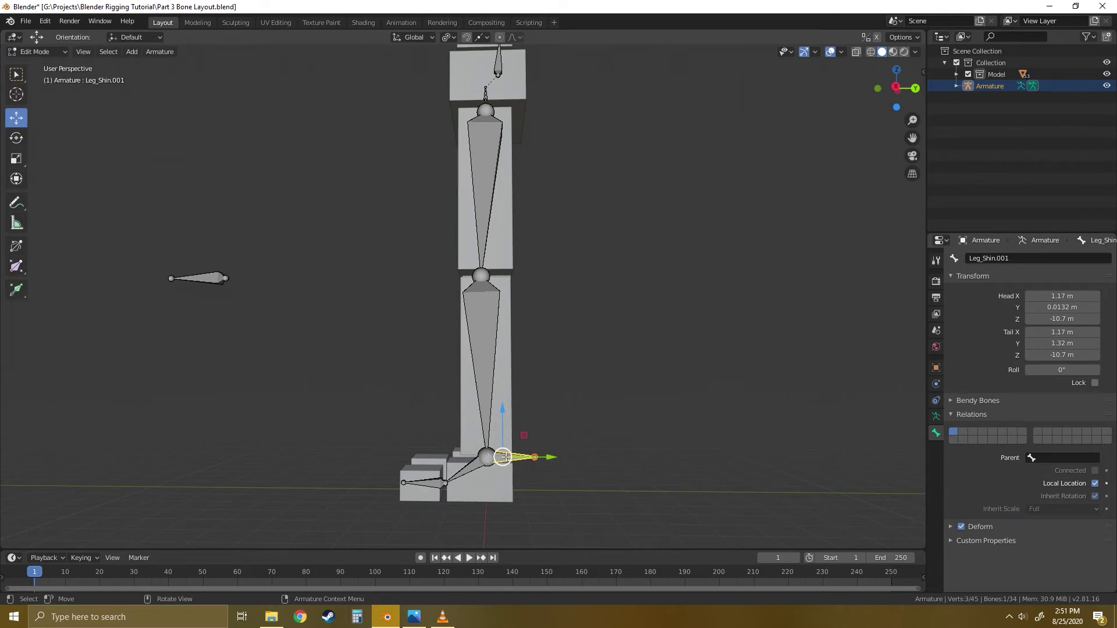
pyautogui.click(567, 450)
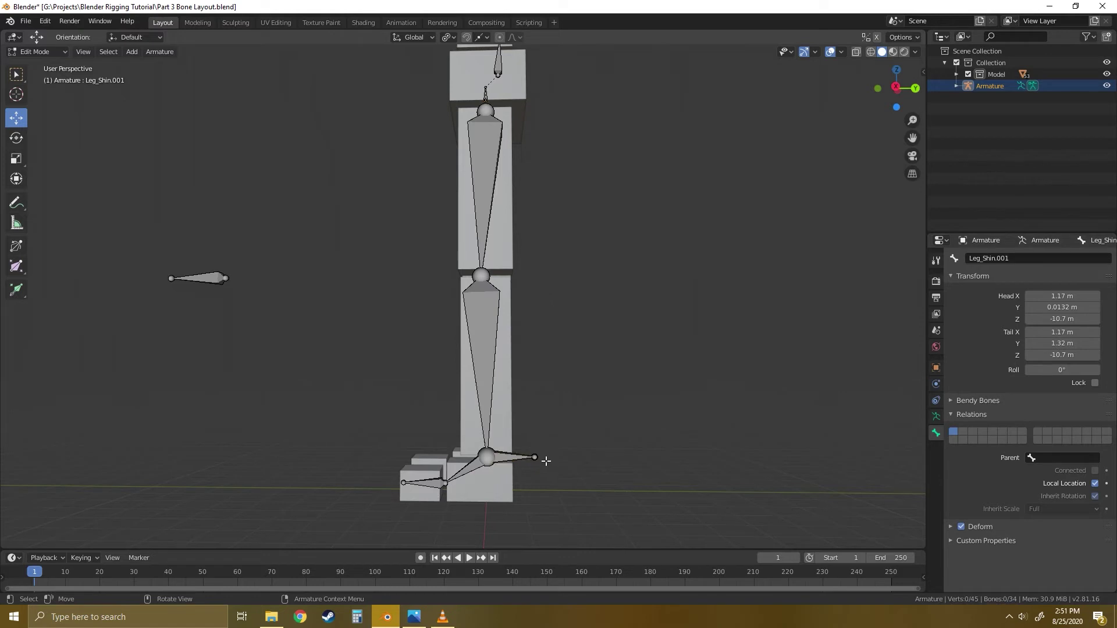
pyautogui.click(510, 458)
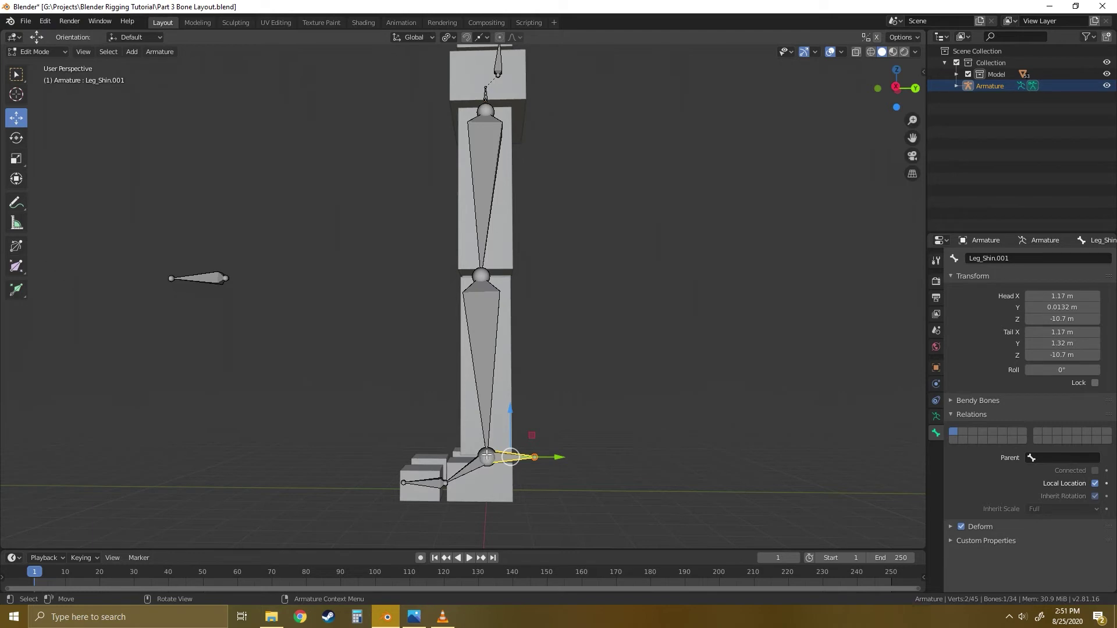
pyautogui.click(621, 412)
# Disable Deform on both the backward ankle bone and the detached bone in front of the knee.
pyautogui.click(502, 459)
pyautogui.click(206, 279)
pyautogui.click(961, 526)
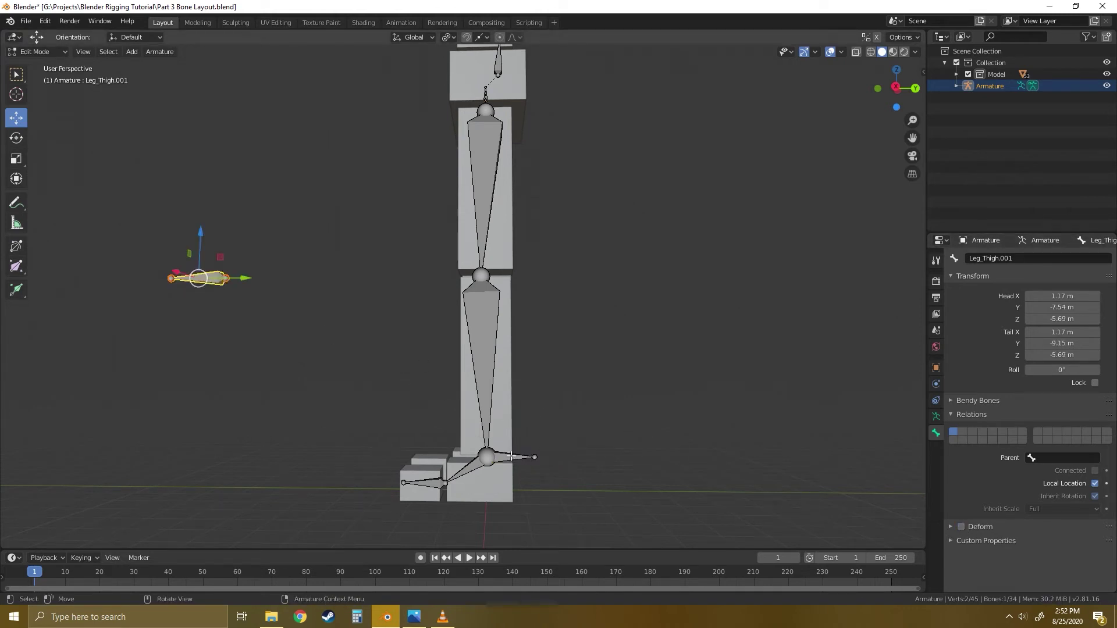
# Rename the bone extending backward from the ankle as Foot_ikHandle.
pyautogui.click(511, 458)
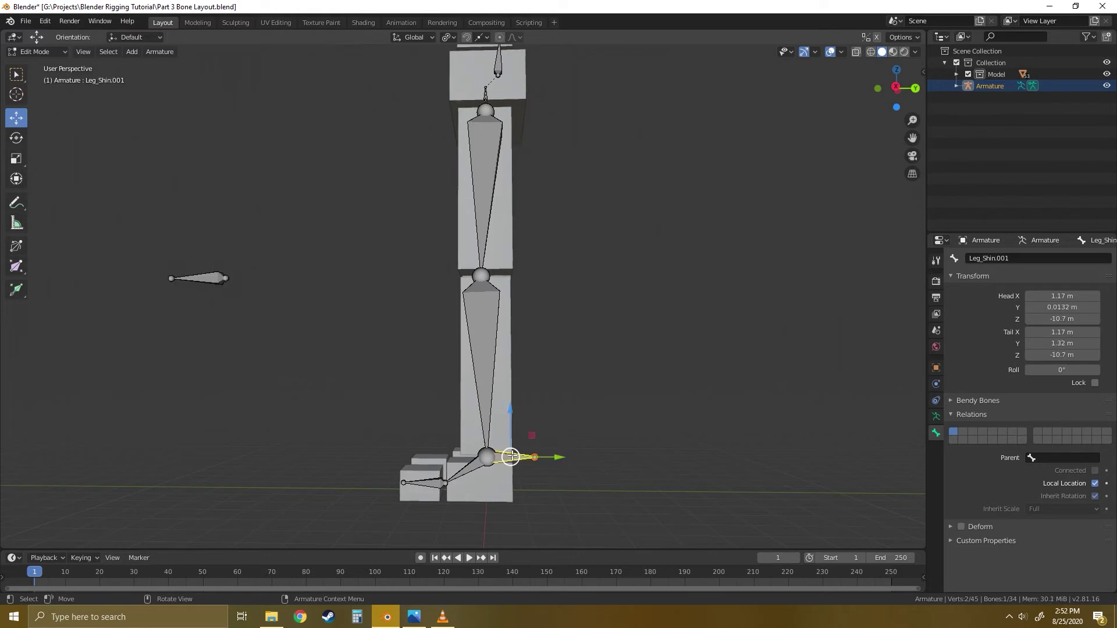
pyautogui.click(1019, 260)
pyautogui.write('Foot_')
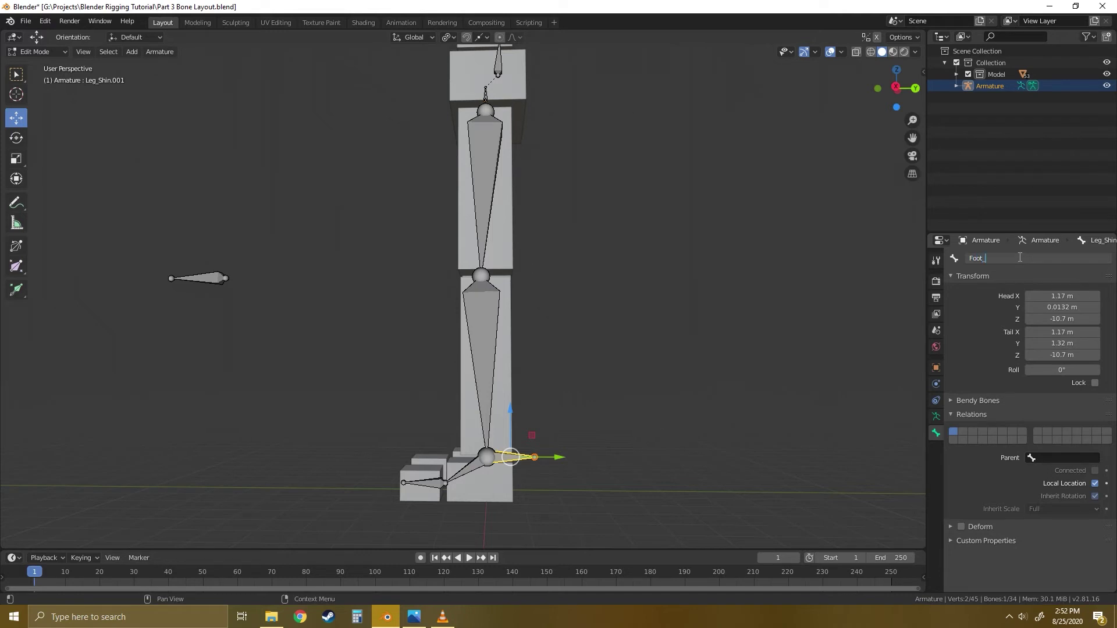
pyautogui.write('ikHandle')
pyautogui.press('Return')
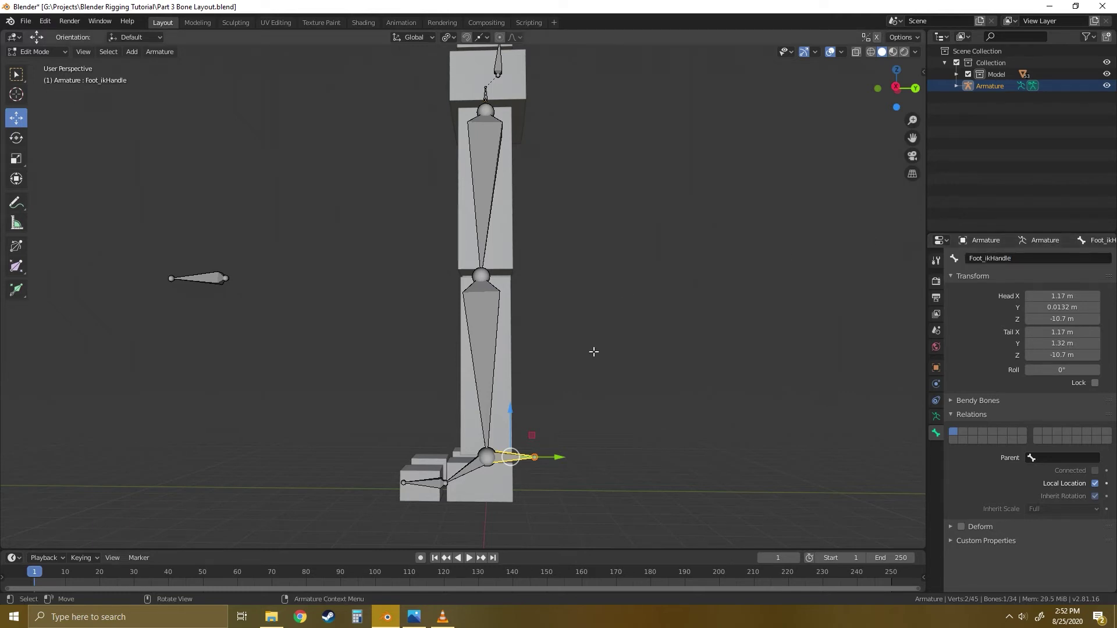
# Rename the detached bone in front of the knee as Leg_ikPole.
pyautogui.click(212, 279)
pyautogui.click(1007, 258)
pyautogui.write('Leg_ikPo')
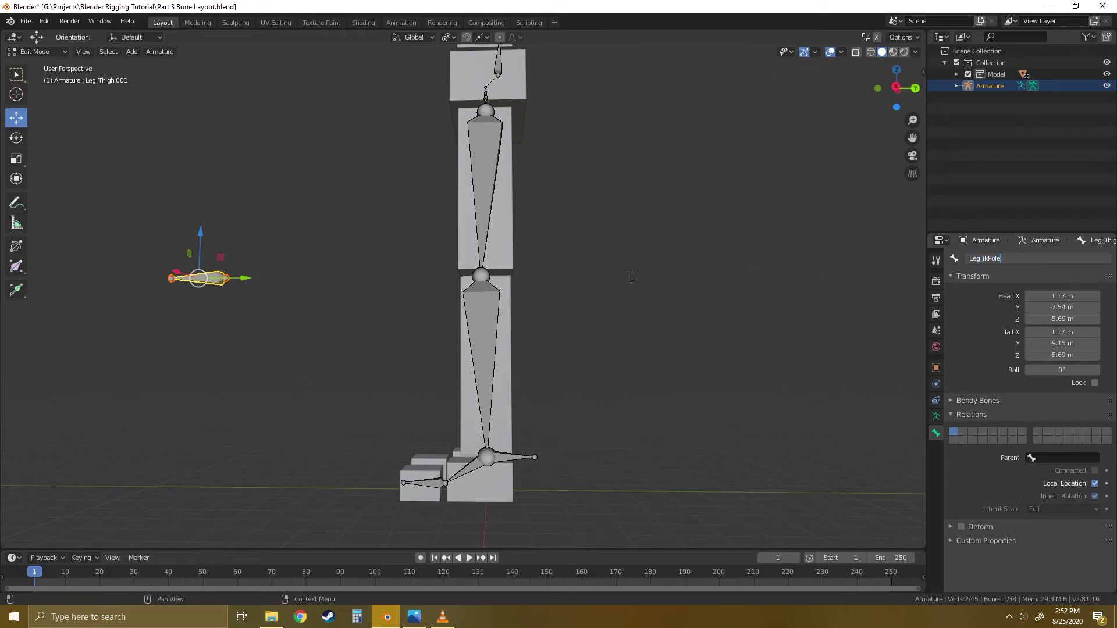
pyautogui.press('Return')
pyautogui.click(574, 313)
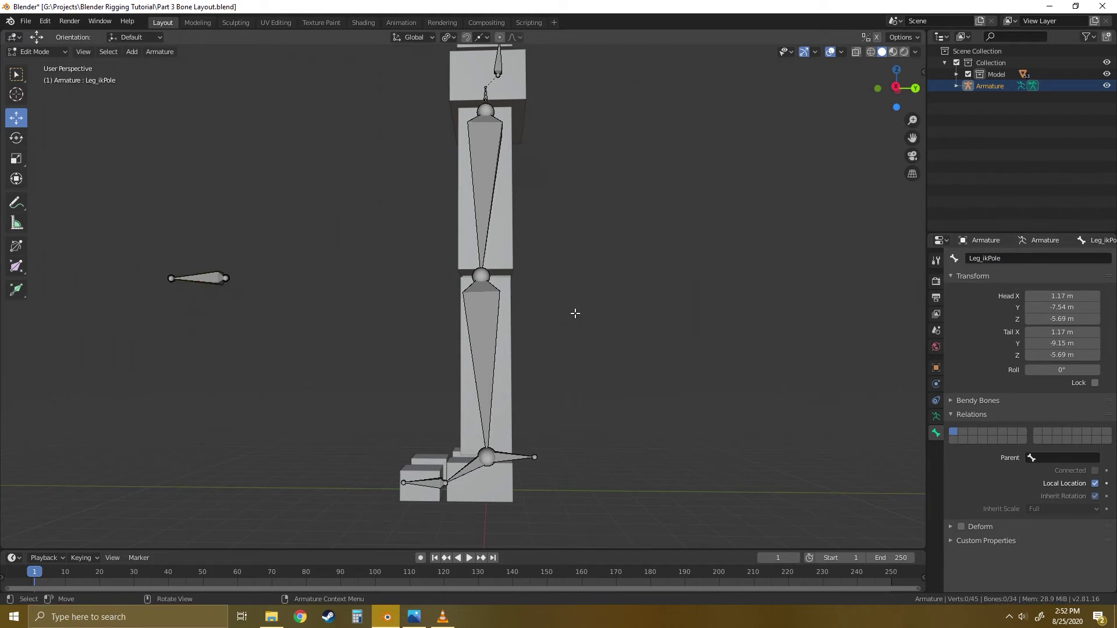
# Switch the armature to Pose Mode and add an Inverse Kinematics constraint to the Leg_Shin bone.
pyautogui.moveTo(574, 312); pyautogui.dragTo(631, 335, button='middle')
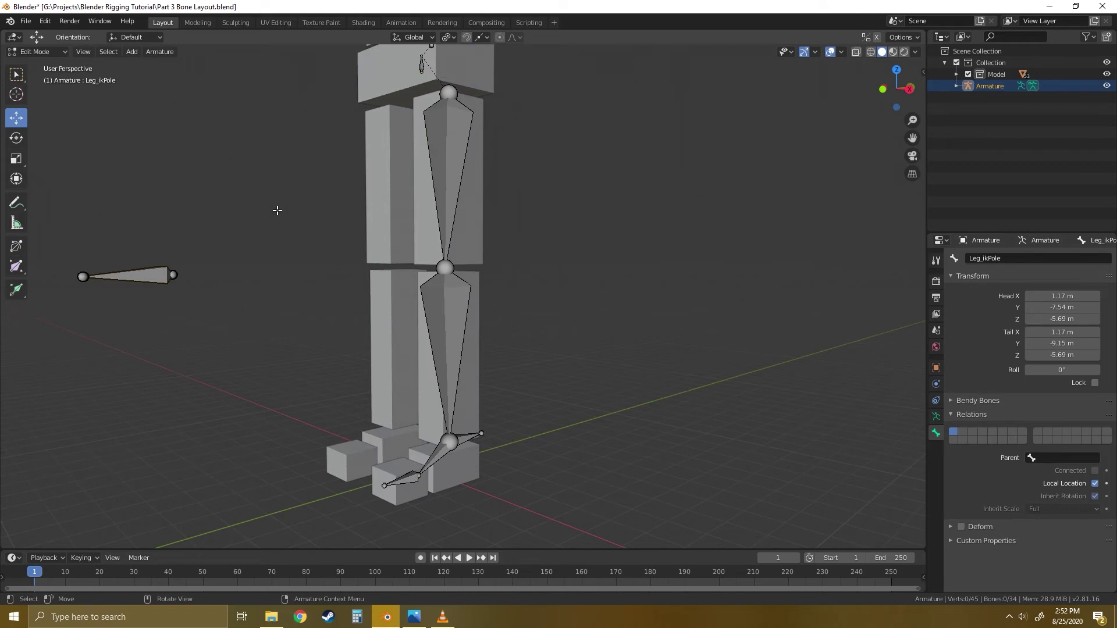
pyautogui.click(64, 51)
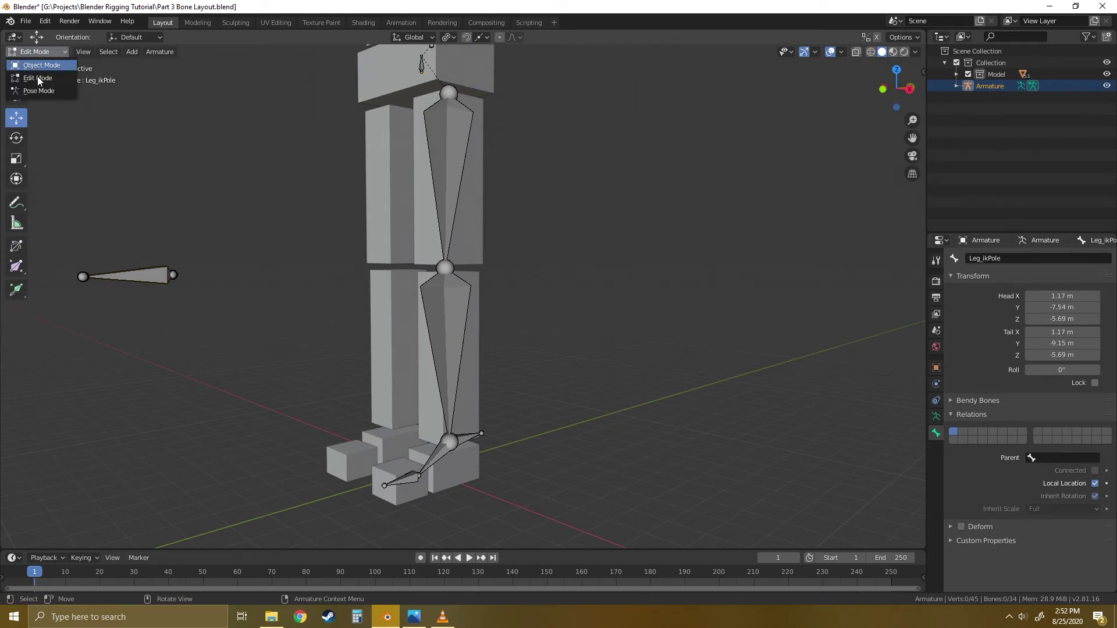
pyautogui.click(33, 91)
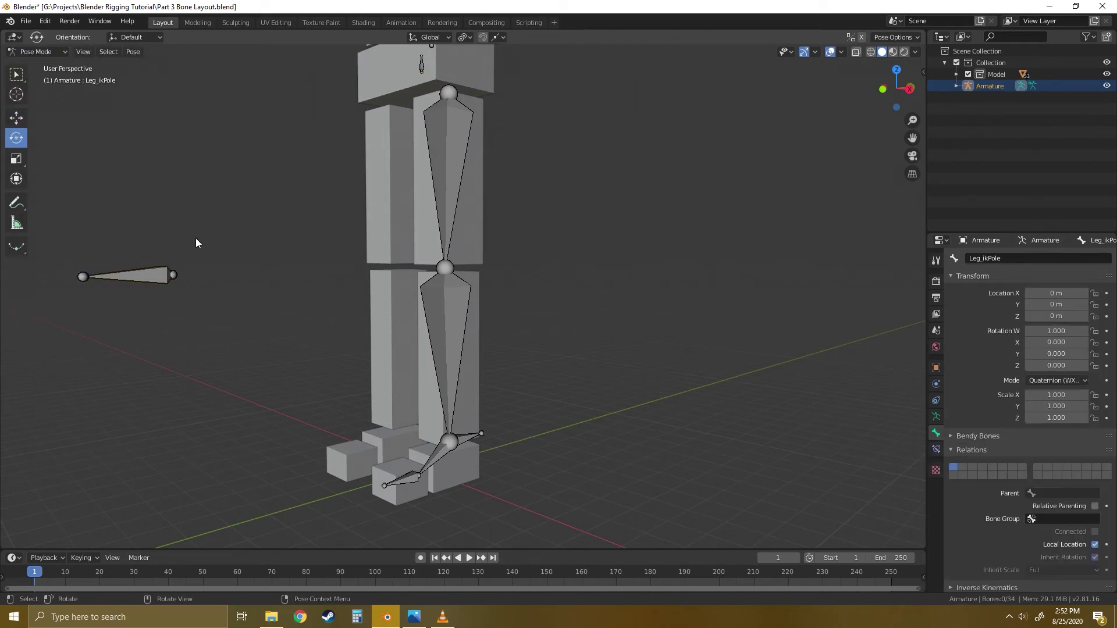
pyautogui.click(452, 313)
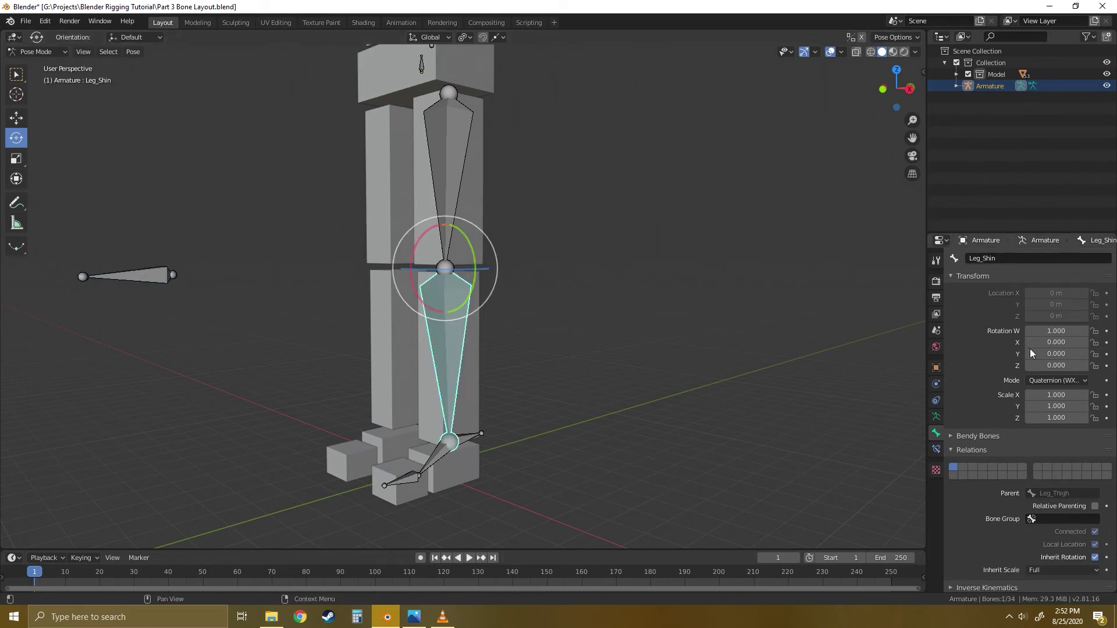
pyautogui.click(936, 450)
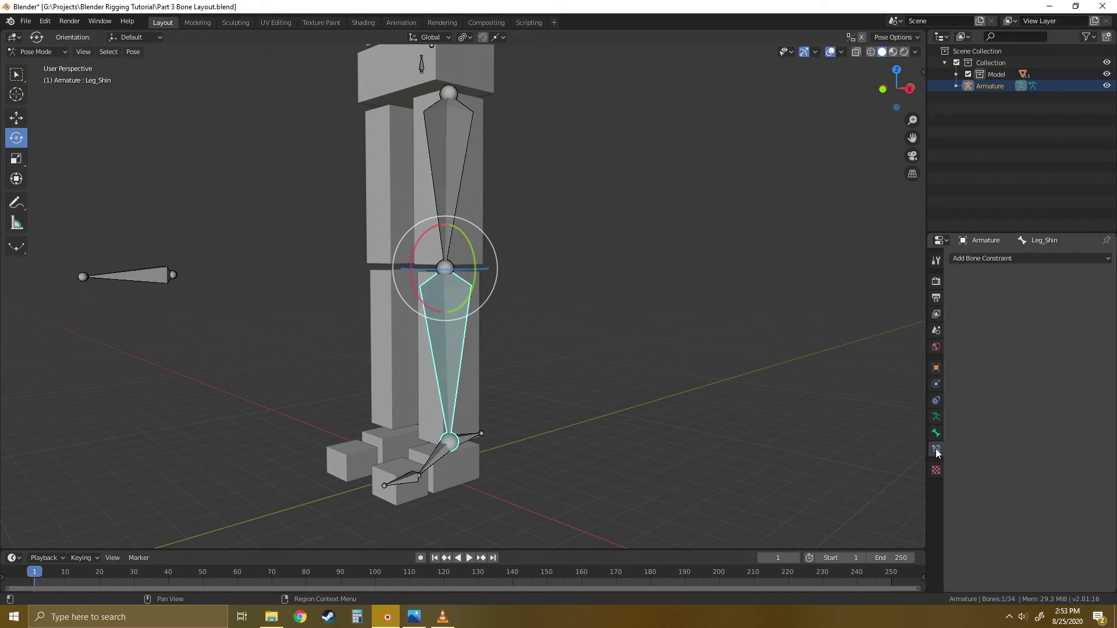
pyautogui.click(1070, 261)
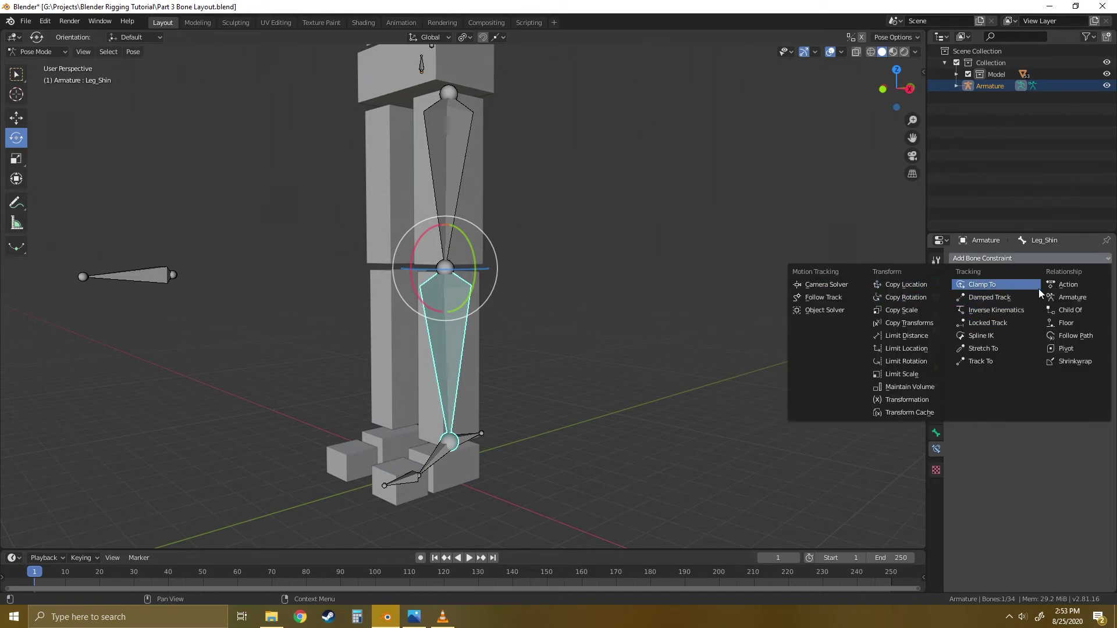
pyautogui.click(980, 309)
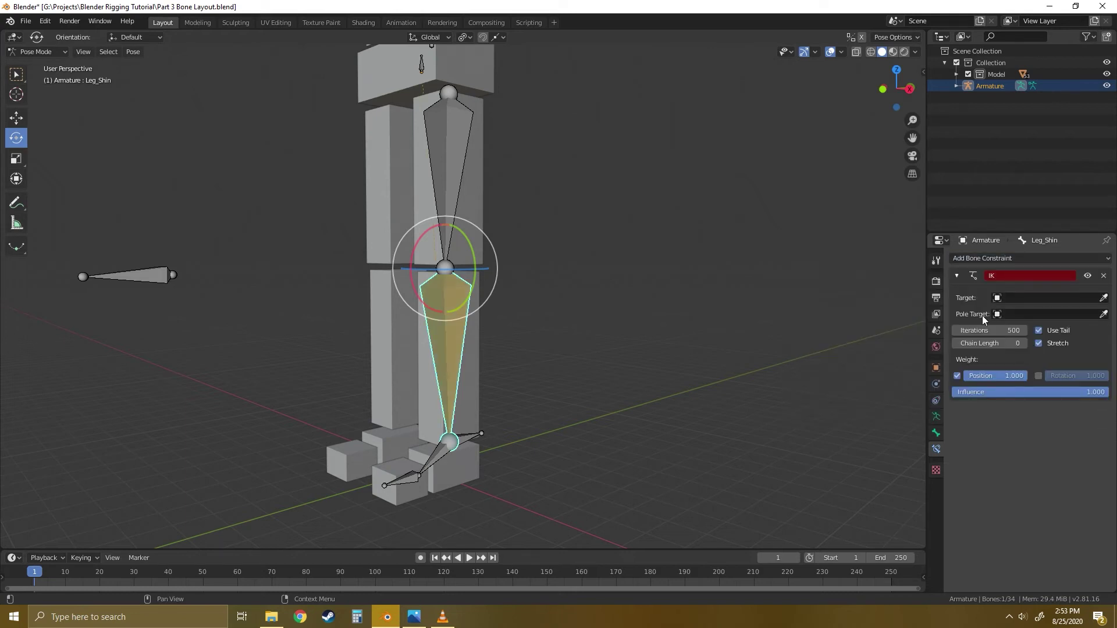
# Set the IK constraint's target to Armature and its target bone to Foot_ikHandle.
pyautogui.moveTo(620, 344); pyautogui.dragTo(557, 335, button='middle')
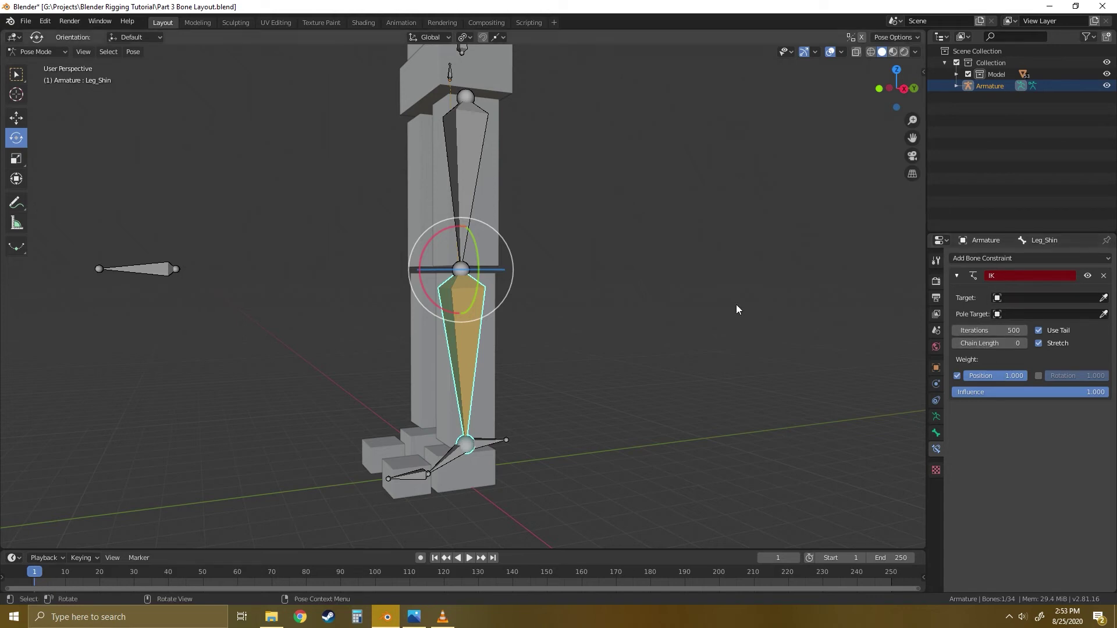
pyautogui.click(1015, 298)
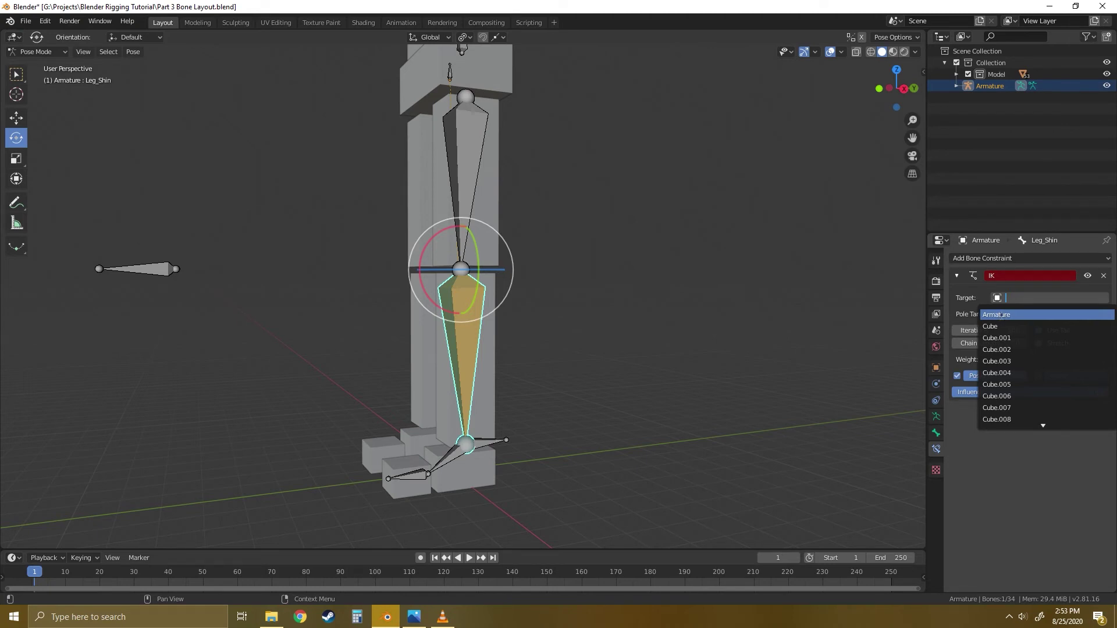
pyautogui.click(1000, 315)
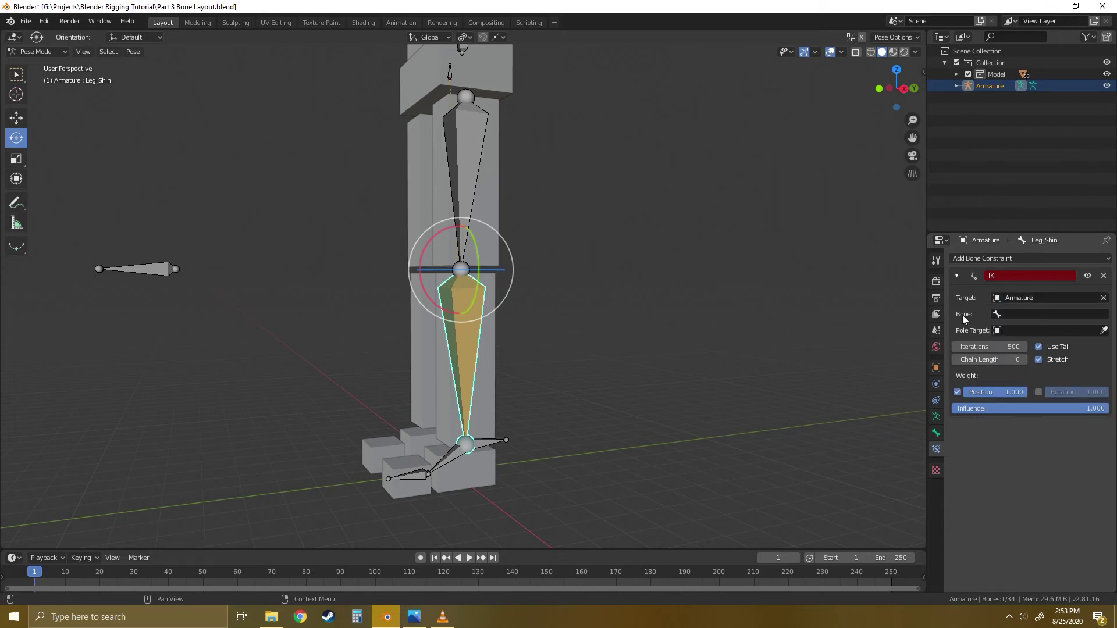
pyautogui.click(1020, 315)
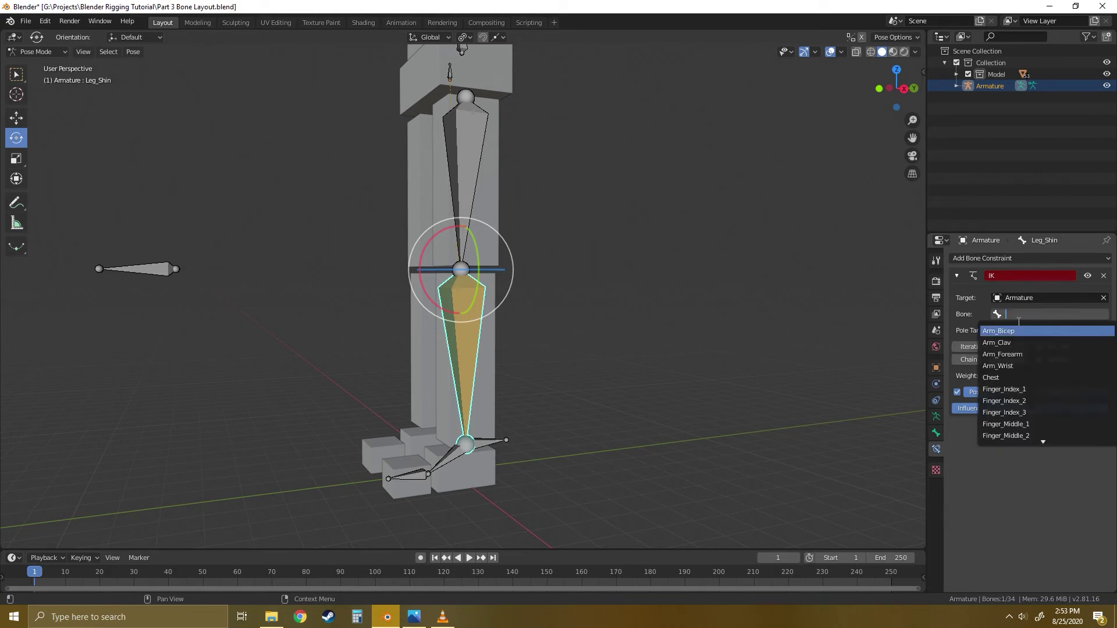
pyautogui.write('foot')
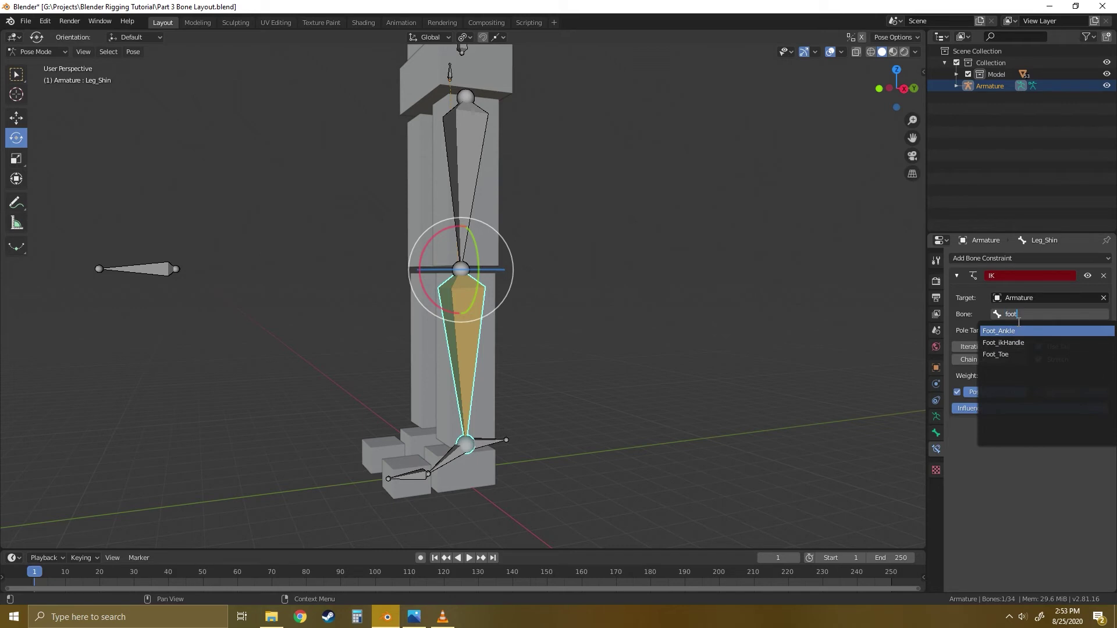
pyautogui.click(1009, 342)
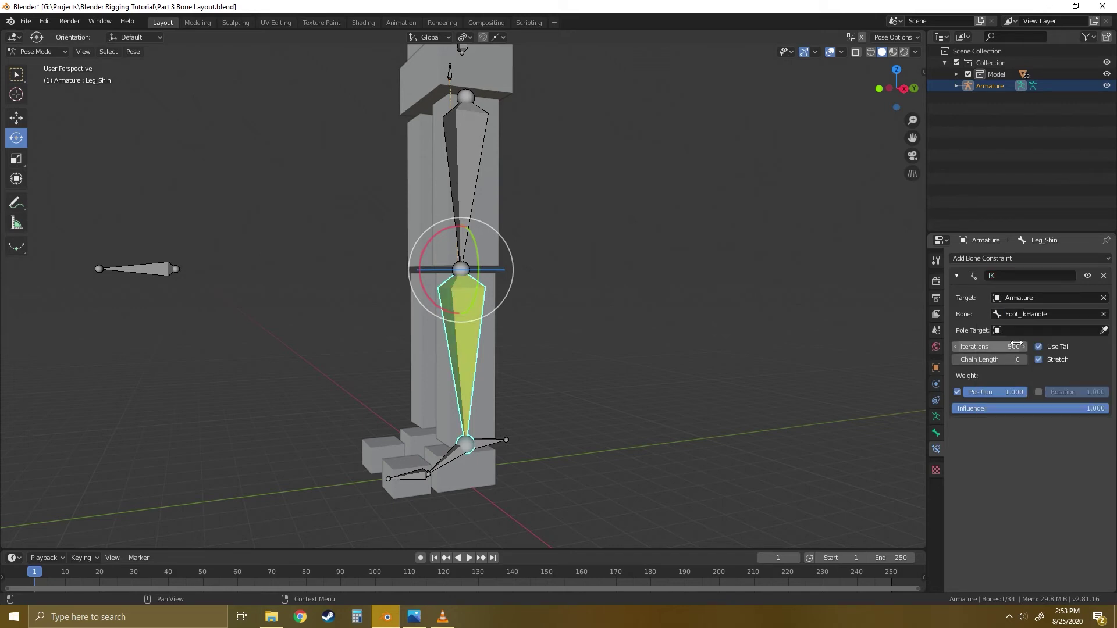
# Set the IK constraint's pole target to Armature with Leg_ikPole as the pole bone.
pyautogui.click(1022, 329)
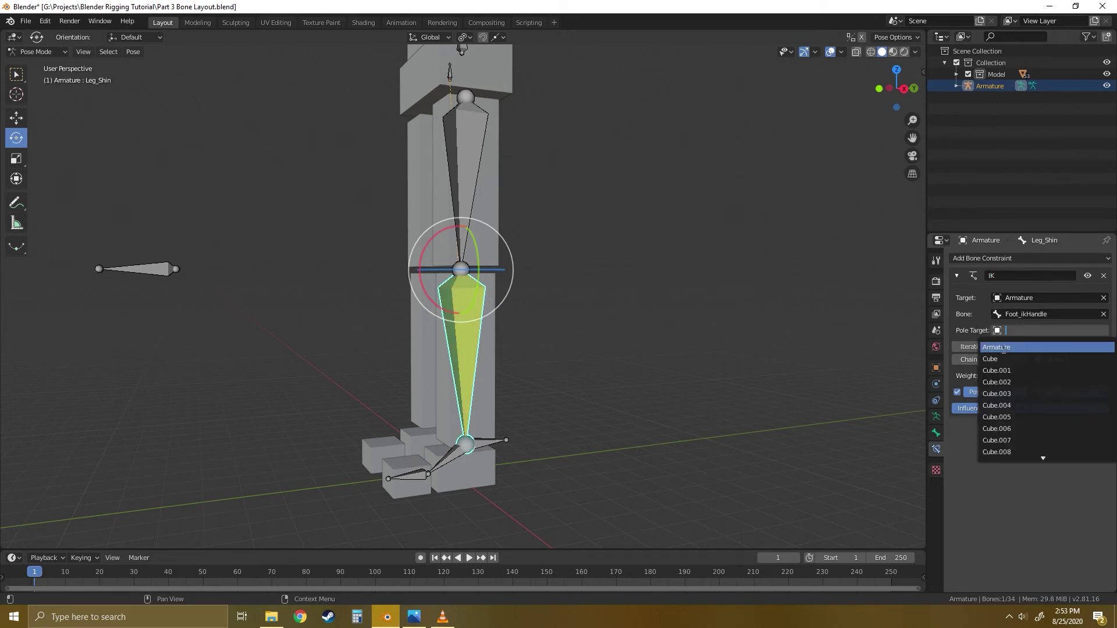
pyautogui.click(1002, 347)
pyautogui.click(1021, 347)
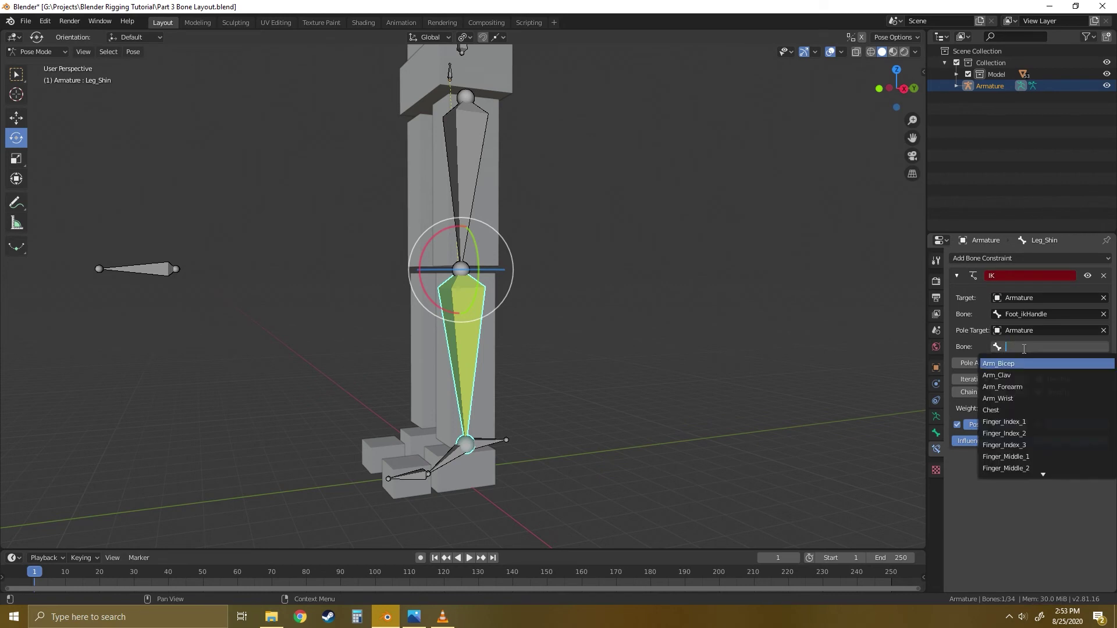
pyautogui.write('leg')
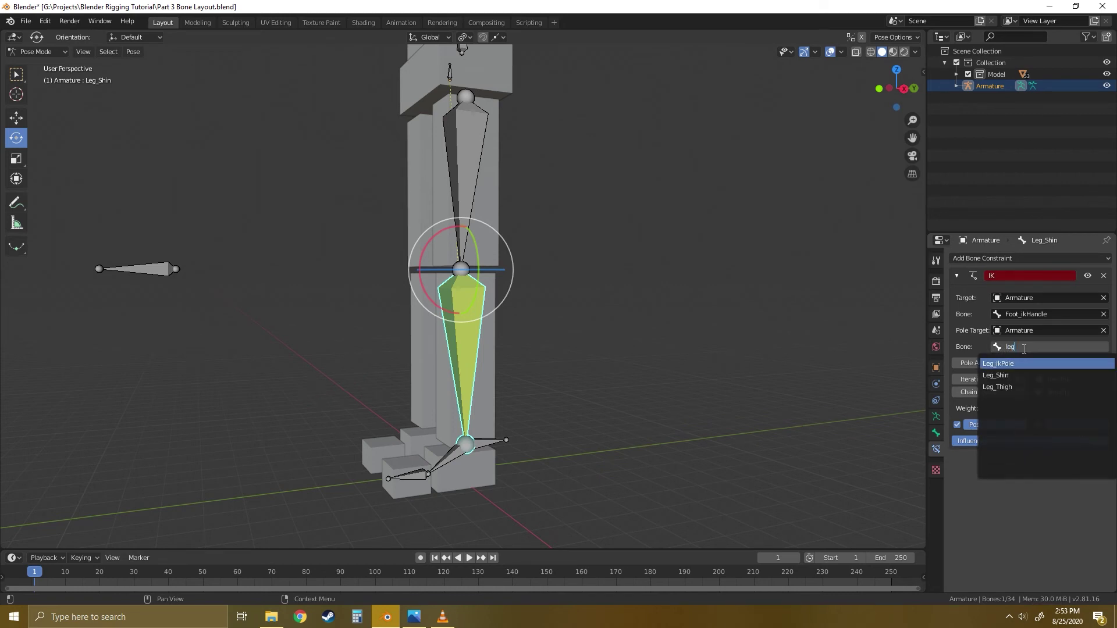
pyautogui.press('Return')
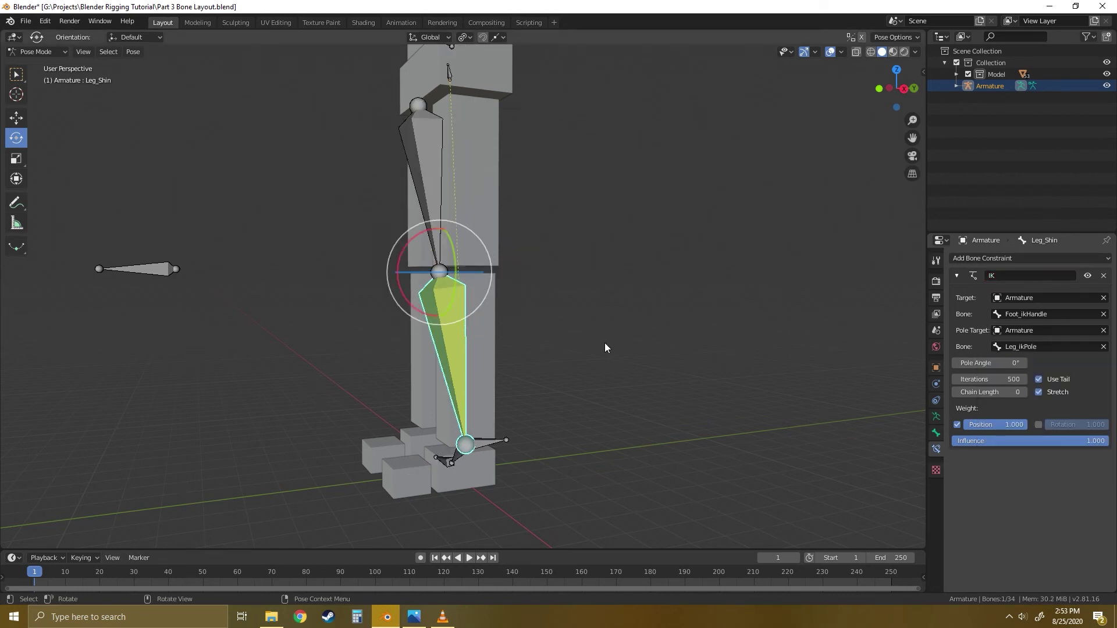
# Set the chain length of the Leg_Shin IK constraint to 2.
pyautogui.moveTo(460, 412); pyautogui.dragTo(547, 399, button='middle')
pyautogui.keyDown('shift'); pyautogui.moveTo(554, 357); pyautogui.dragTo(578, 392, button='middle'); pyautogui.keyUp('shift')
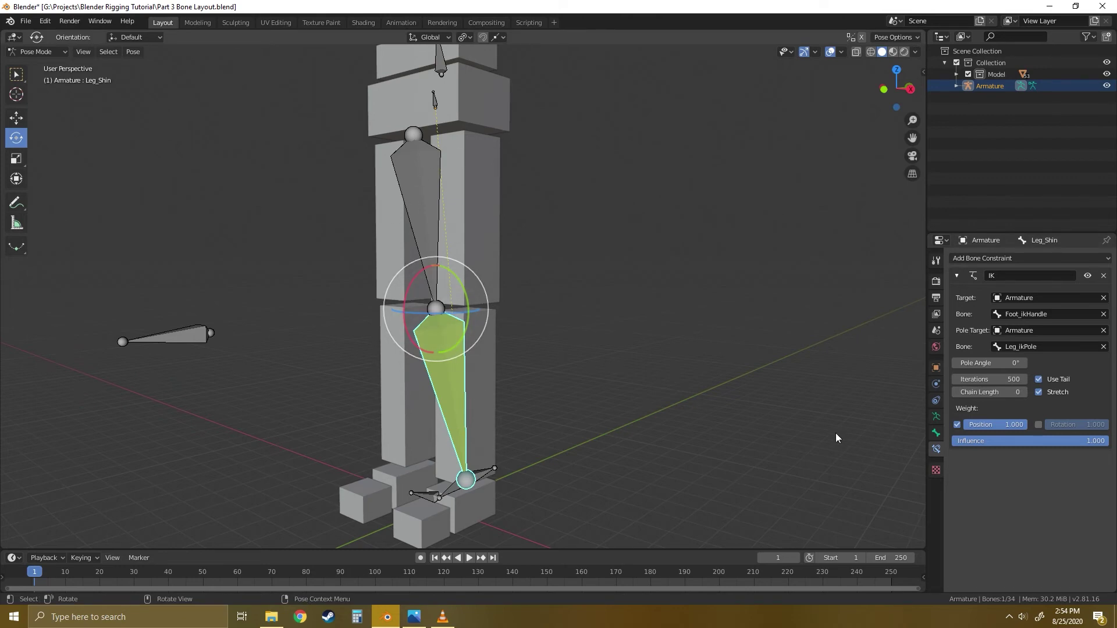
pyautogui.click(1024, 392)
pyautogui.click(1024, 392)
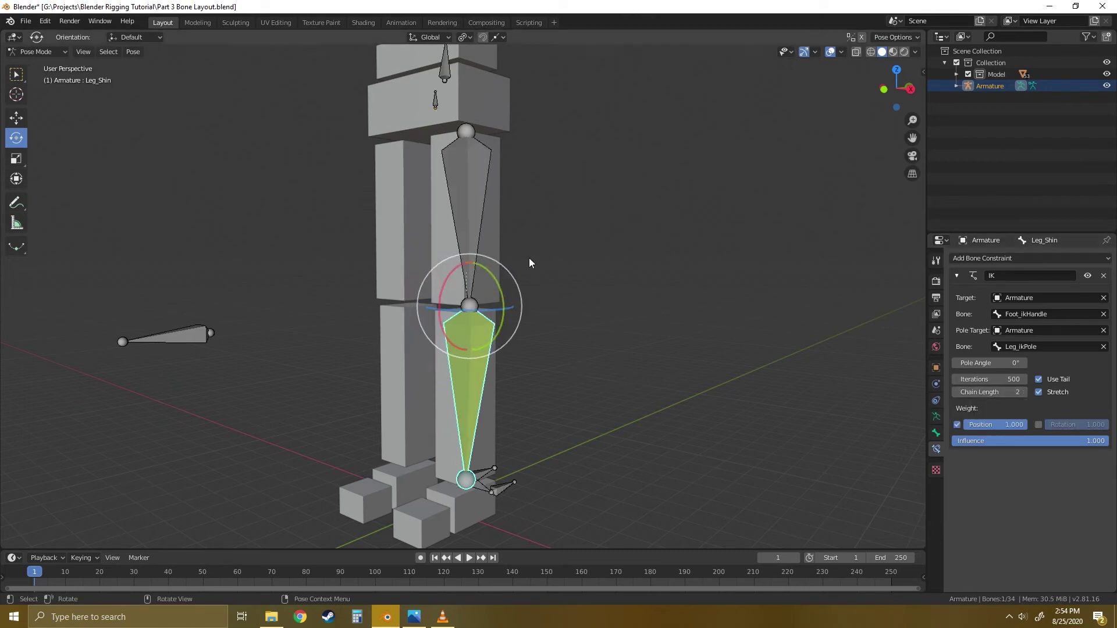
# Set the pole angle of the Leg_Shin IK constraint to 180°.
pyautogui.moveTo(643, 249); pyautogui.dragTo(599, 286, button='middle')
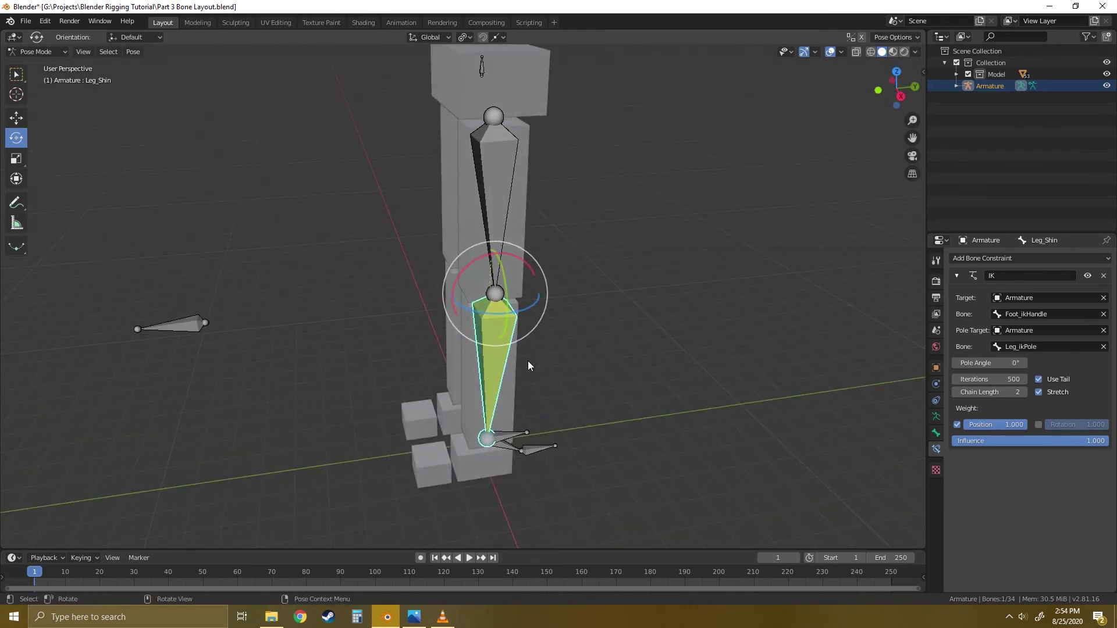
pyautogui.moveTo(573, 414); pyautogui.dragTo(669, 389, button='middle')
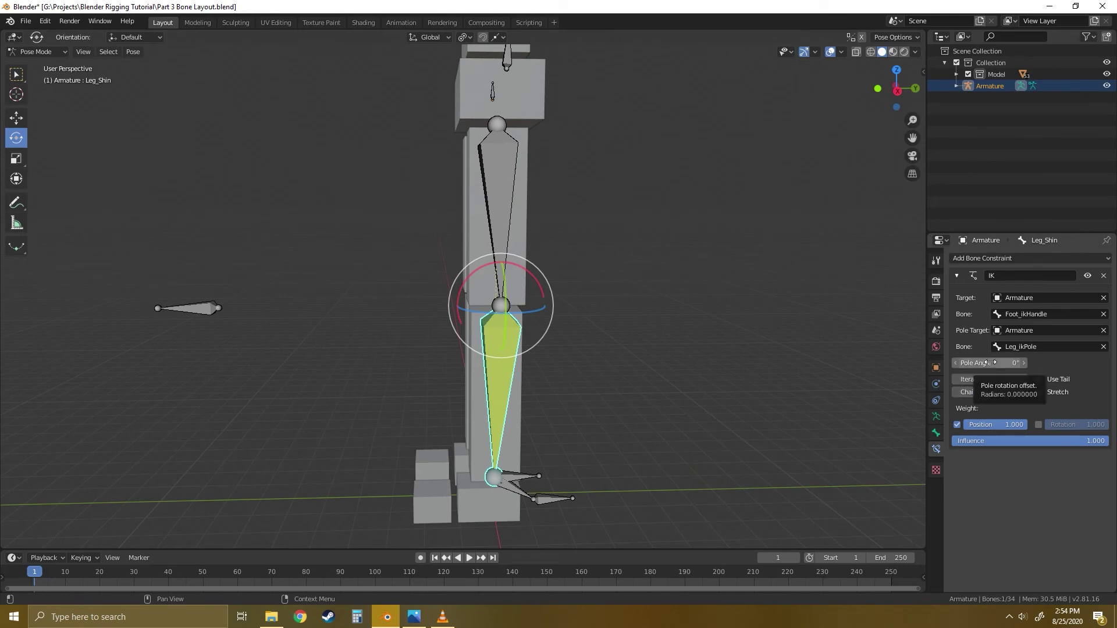
pyautogui.moveTo(628, 425); pyautogui.dragTo(654, 459, button='middle')
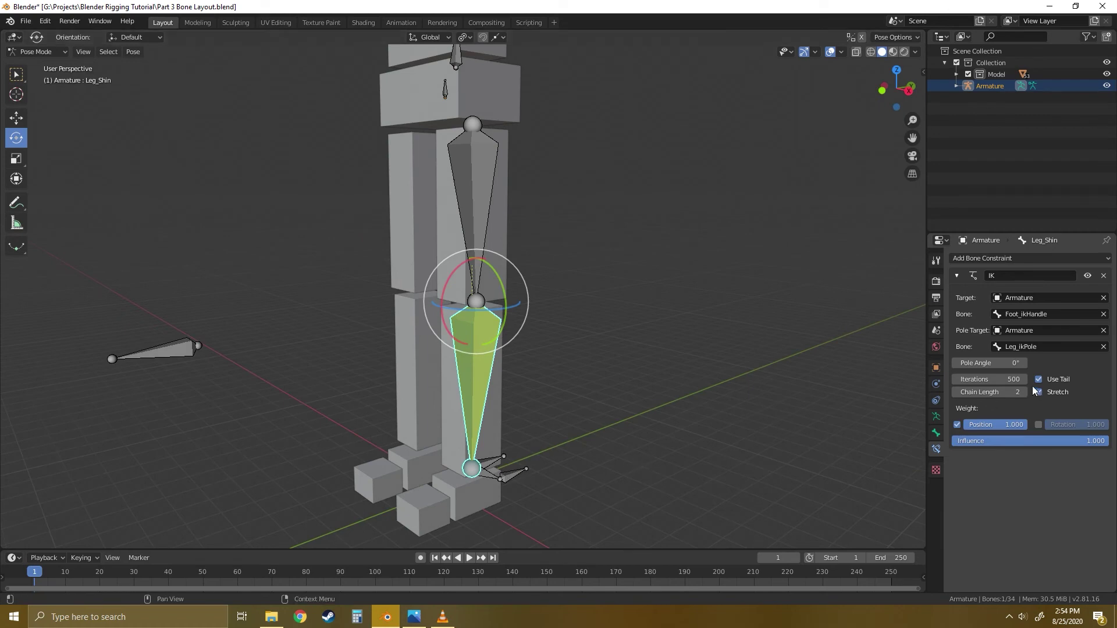
pyautogui.click(995, 364)
pyautogui.write('180')
pyautogui.press('Return')
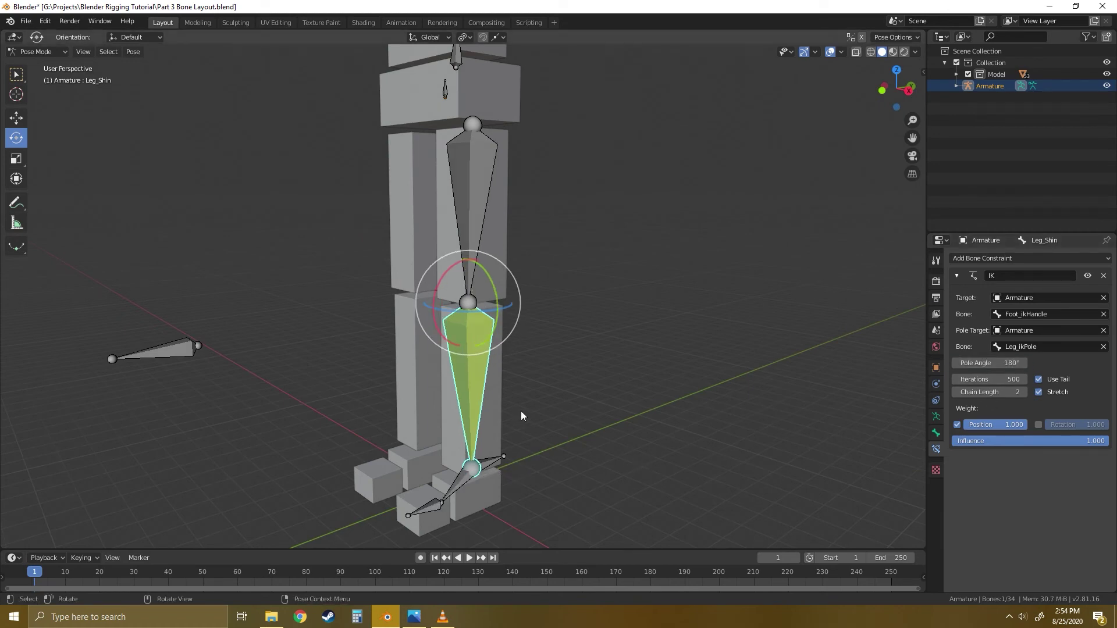
# Examine the leg bones from the front and side, checking their alignment with the leg mesh and the Leg_ikPole bone.
pyautogui.moveTo(584, 363); pyautogui.dragTo(548, 373, button='middle')
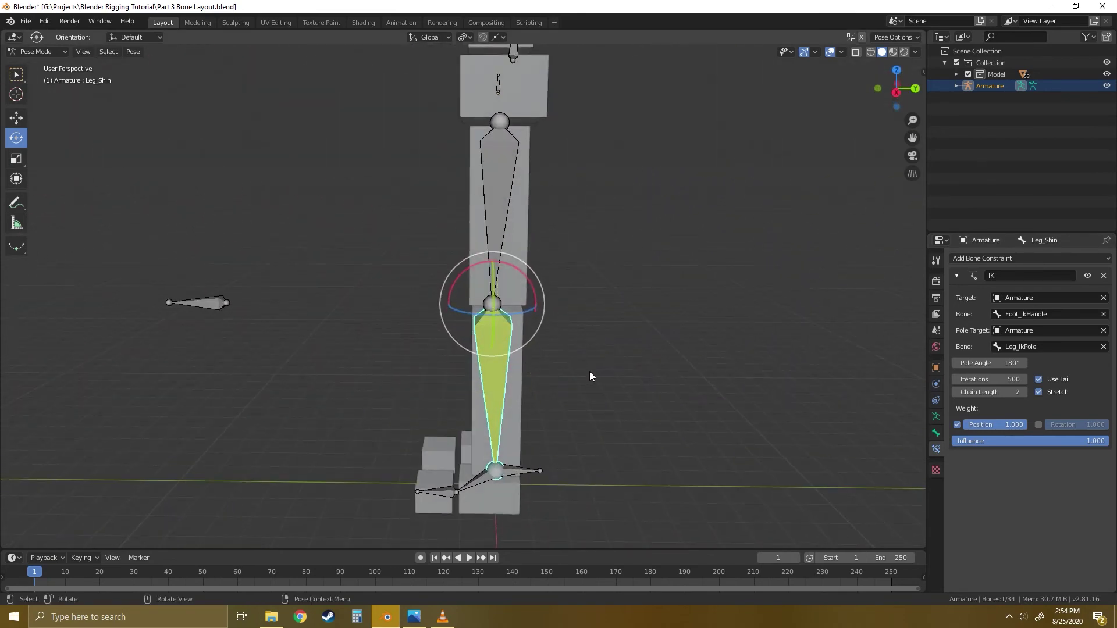
pyautogui.moveTo(581, 383)
pyautogui.mouseDown(button='middle')
pyautogui.moveTo(603, 393)
pyautogui.moveTo(711, 385)
pyautogui.moveTo(565, 374)
pyautogui.moveTo(587, 377)
pyautogui.mouseUp(button='middle')
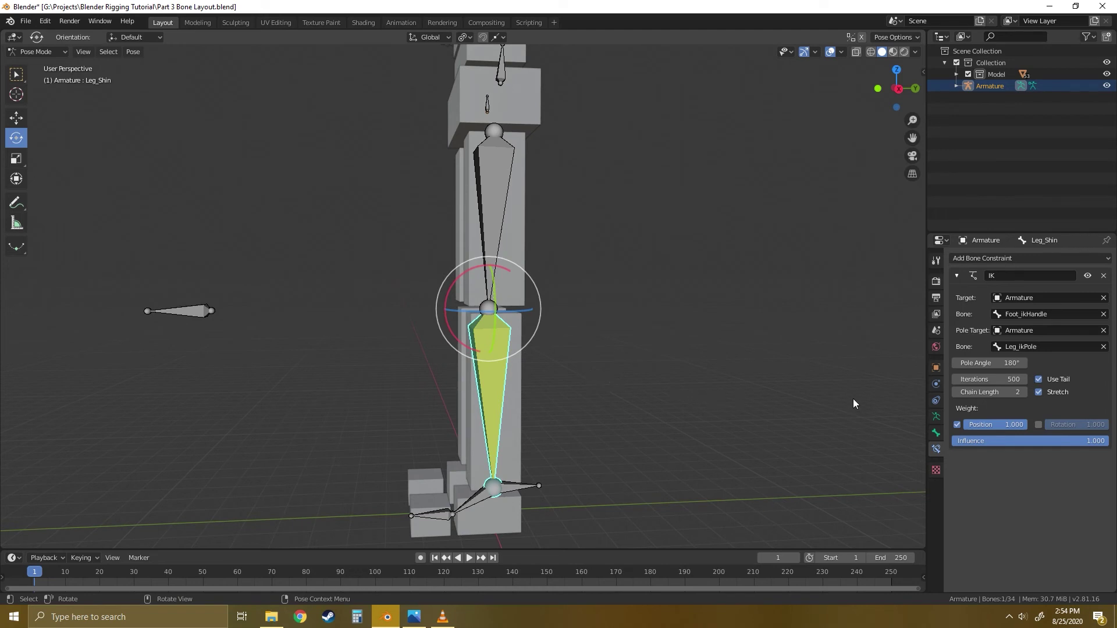
pyautogui.moveTo(594, 358); pyautogui.dragTo(612, 349, button='middle')
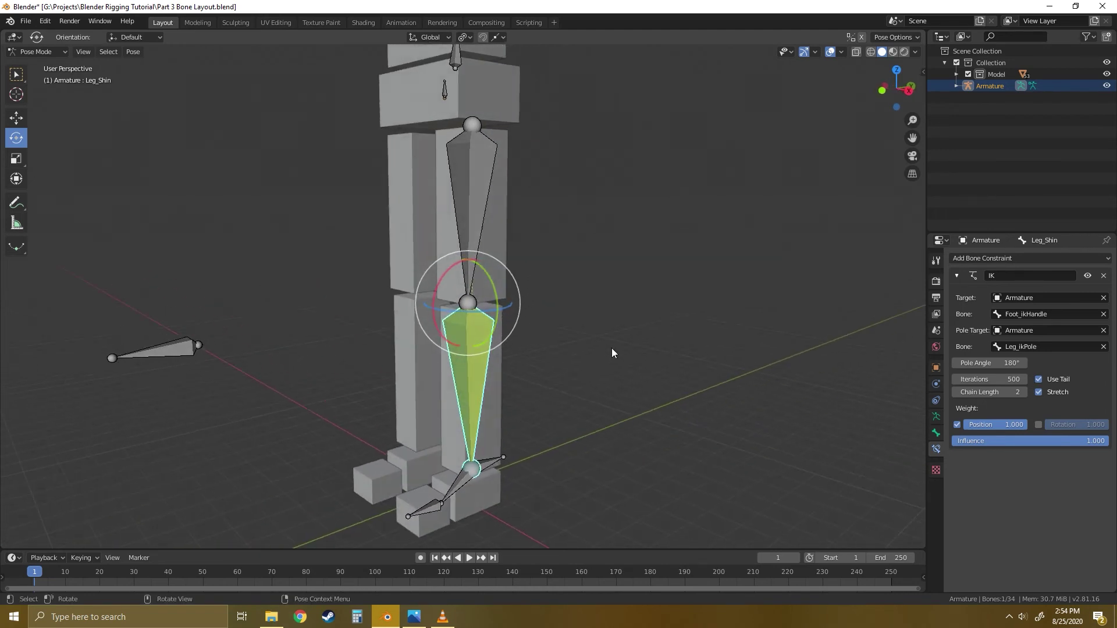
pyautogui.moveTo(521, 306); pyautogui.dragTo(600, 341, button='middle')
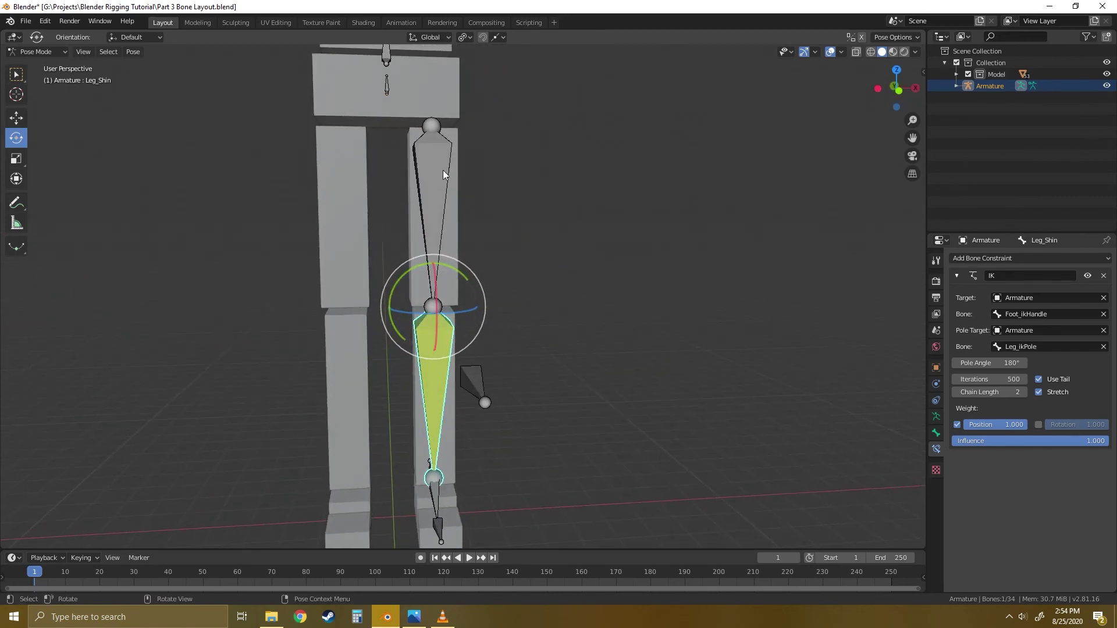
pyautogui.moveTo(630, 381); pyautogui.dragTo(501, 310, button='middle')
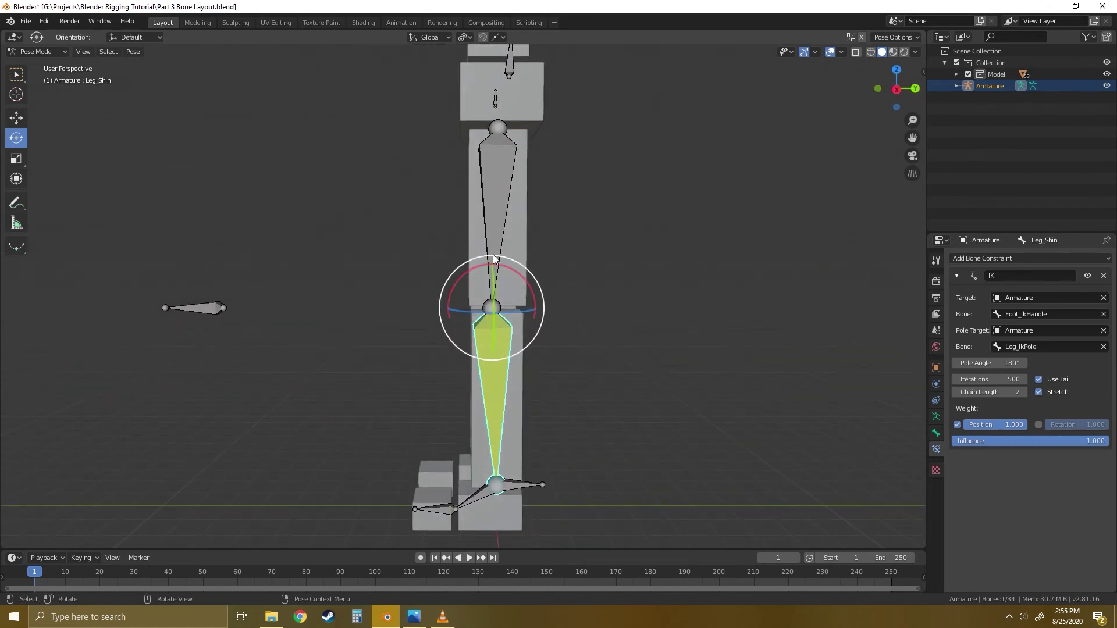
pyautogui.moveTo(480, 398); pyautogui.dragTo(574, 421, button='middle')
pyautogui.moveTo(427, 410); pyautogui.dragTo(457, 392, button='middle')
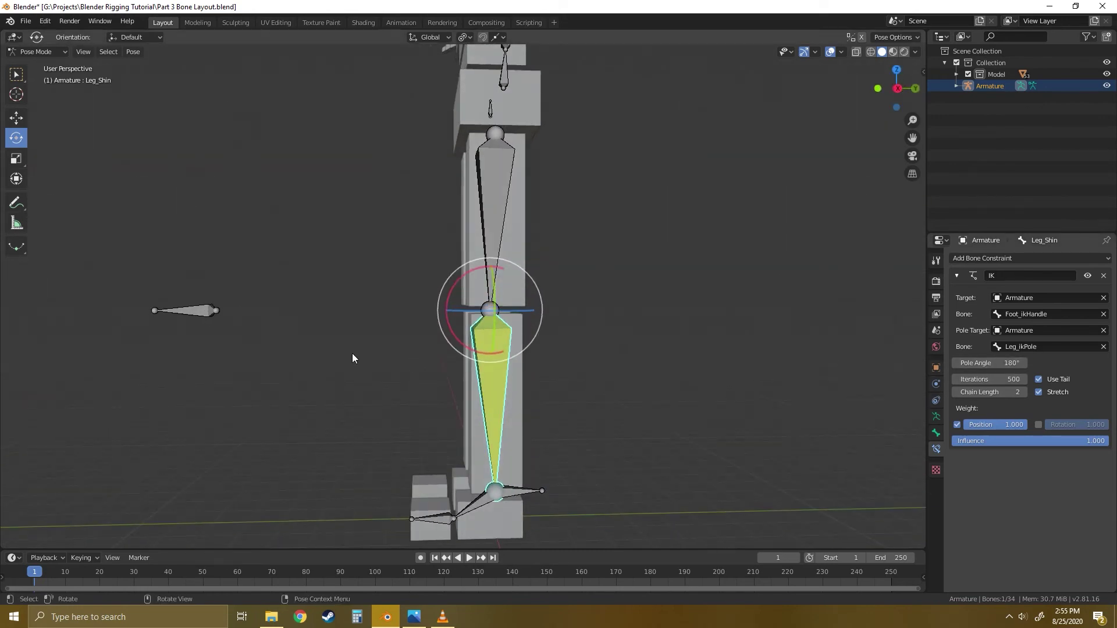
pyautogui.click(197, 309)
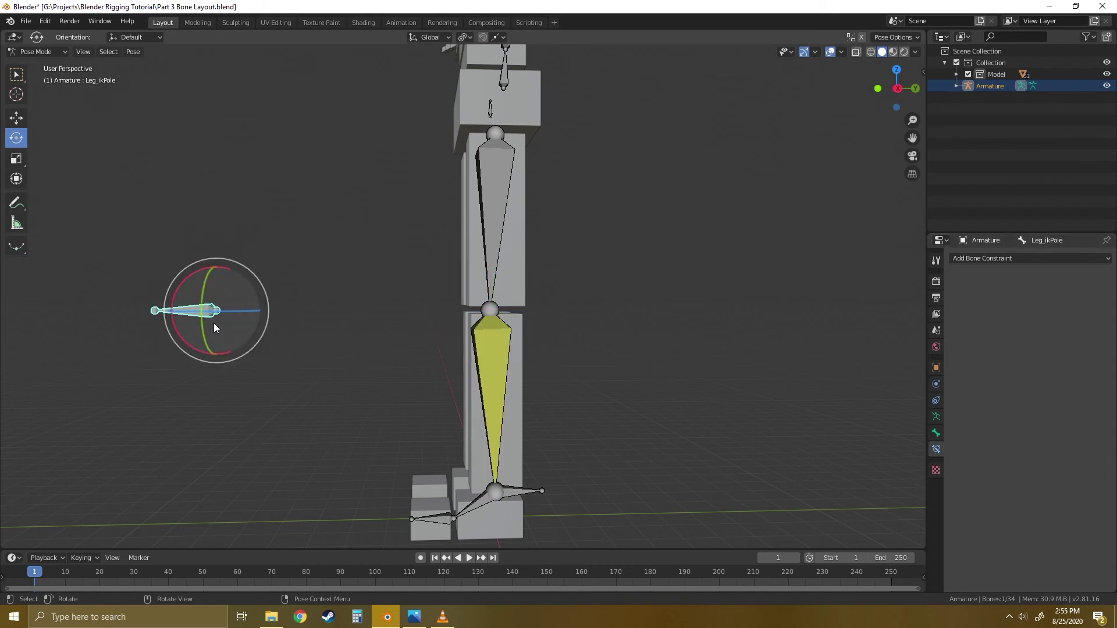
pyautogui.click(590, 349)
# Test the leg's IK by moving the Foot_ikHandle bone upward and forward with the Move tool.
pyautogui.keyDown('shift'); pyautogui.moveTo(557, 388); pyautogui.dragTo(553, 307, button='middle'); pyautogui.keyUp('shift')
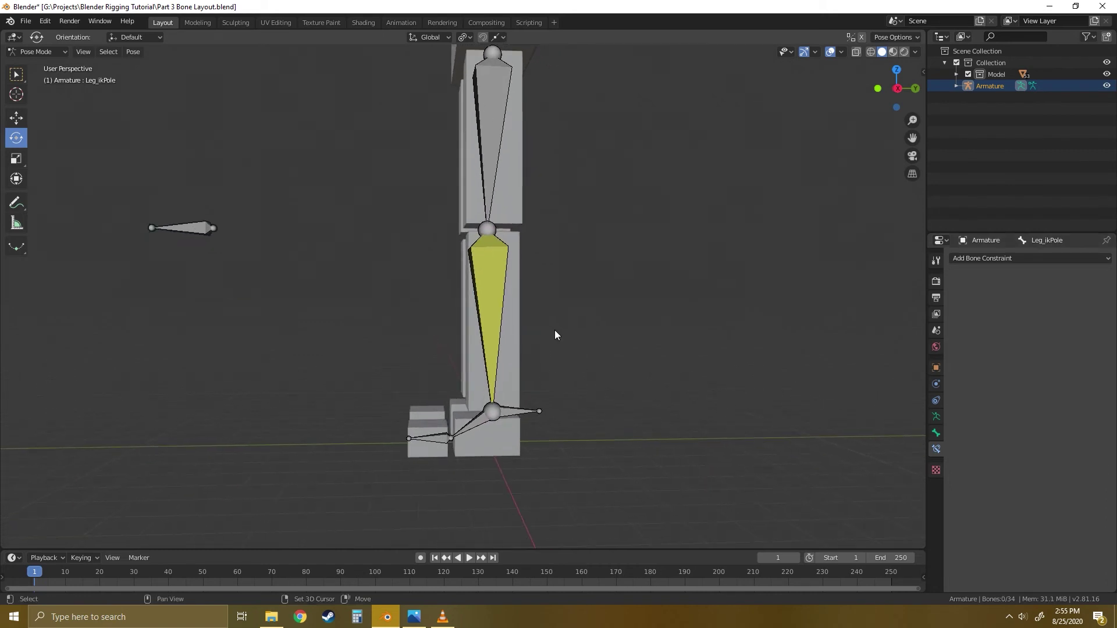
pyautogui.click(510, 413)
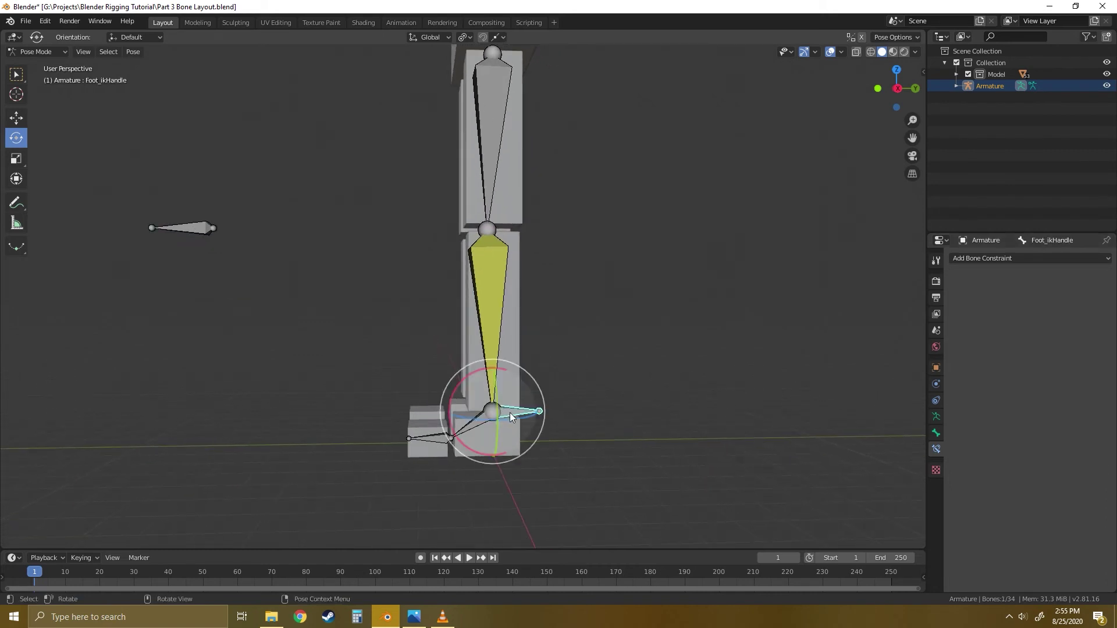
pyautogui.hotkey('shift', 'space')
pyautogui.click(560, 387)
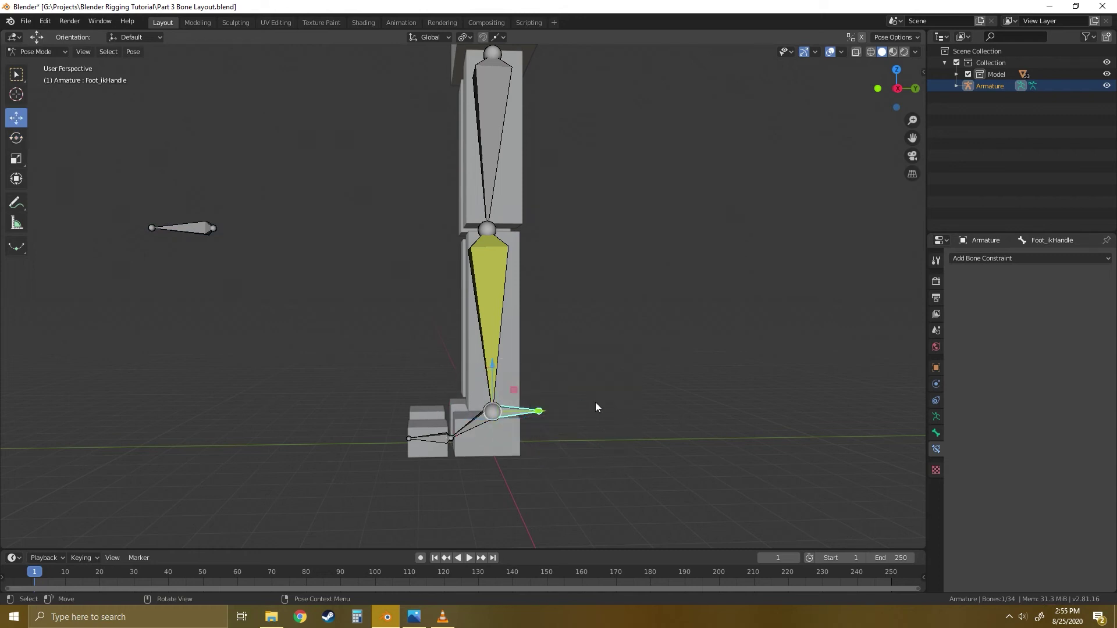
pyautogui.moveTo(516, 389); pyautogui.dragTo(486, 281)
pyautogui.moveTo(344, 339); pyautogui.dragTo(369, 344, button='middle')
# Move the Leg_ikPole bone sideways to test the knee direction, and undo the test moves of both control bones.
pyautogui.click(354, 336)
pyautogui.press('g')
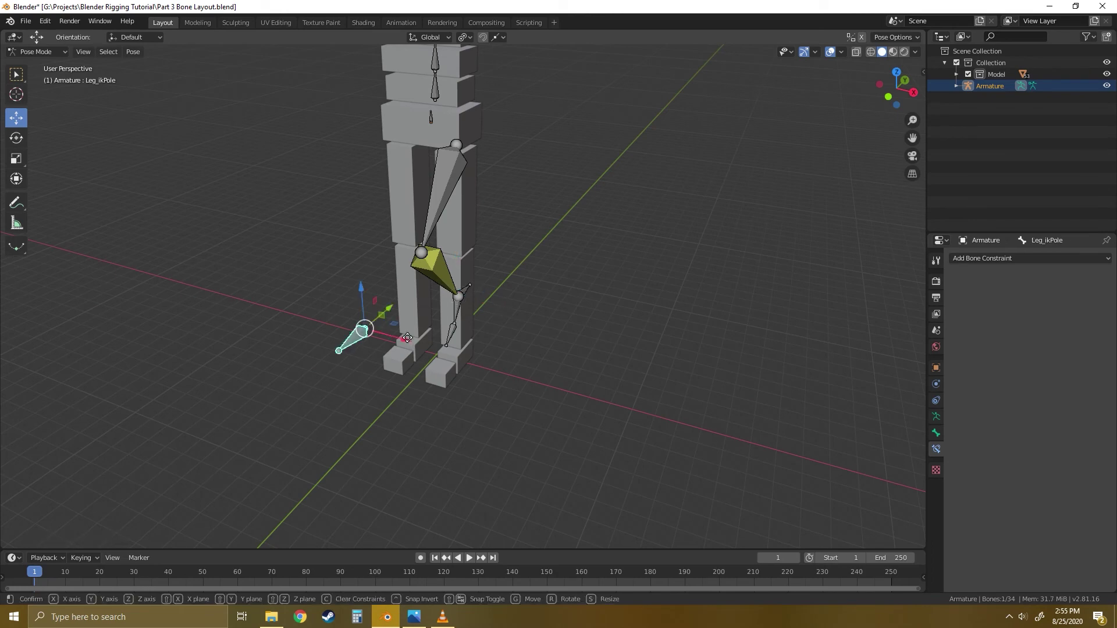
pyautogui.moveTo(248, 267); pyautogui.dragTo(586, 321)
pyautogui.hotkey('ctrl', 'z')
pyautogui.hotkey('ctrl', 'z')
pyautogui.hotkey('ctrl', 'z')
# Raise the Foot_ikHandle bone and rotate it to test how the foot follows, and undo both changes.
pyautogui.moveTo(637, 349); pyautogui.dragTo(551, 313, button='middle')
pyautogui.scroll(3, 611, 384)
pyautogui.click(619, 407)
pyautogui.keyDown('shift'); pyautogui.moveTo(598, 424); pyautogui.dragTo(545, 385, button='middle'); pyautogui.keyUp('shift')
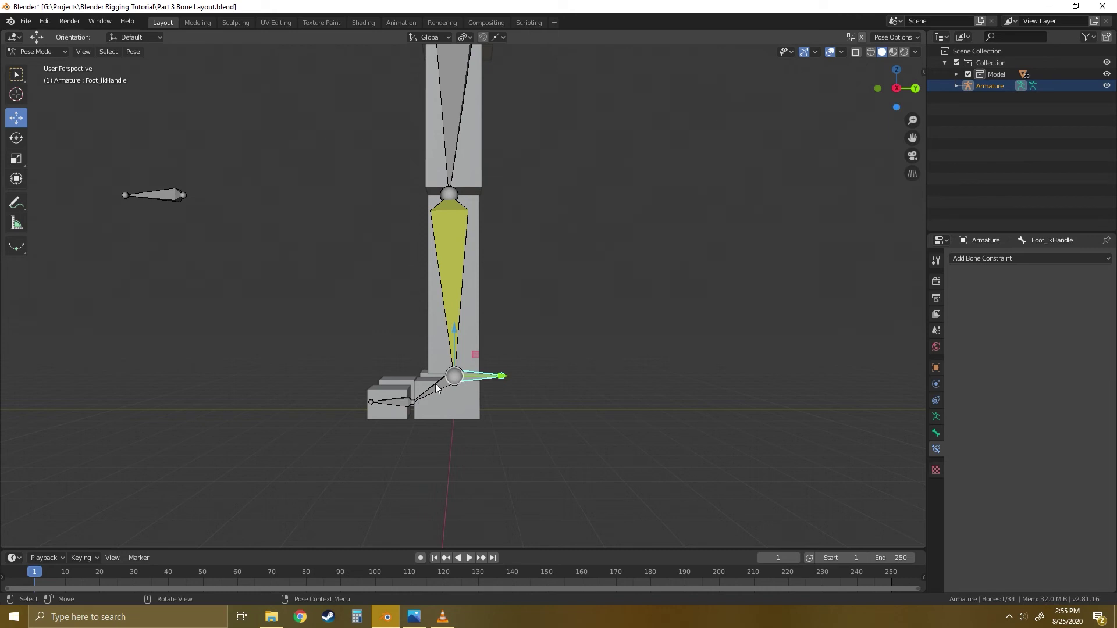
pyautogui.moveTo(477, 354); pyautogui.dragTo(442, 258)
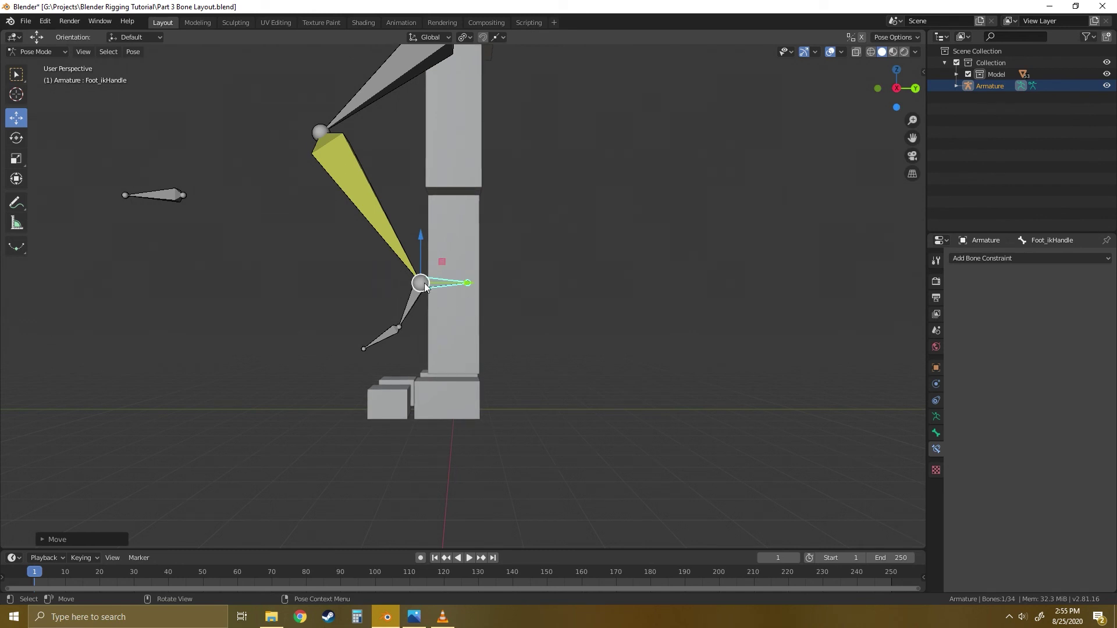
pyautogui.hotkey('shift', 'space')
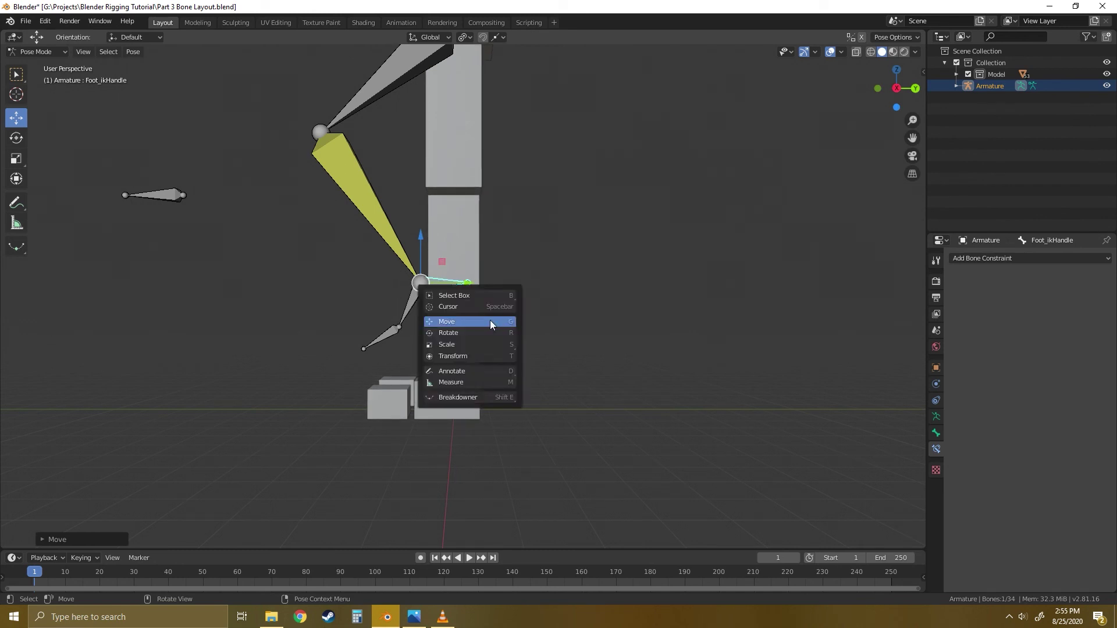
pyautogui.click(455, 331)
pyautogui.moveTo(454, 253)
pyautogui.mouseDown()
pyautogui.moveTo(415, 227)
pyautogui.moveTo(442, 244)
pyautogui.moveTo(448, 236)
pyautogui.mouseUp()
pyautogui.hotkey('ctrl', 'z')
pyautogui.hotkey('ctrl', 'z')
# In Edit Mode, parent the Foot_Ankle bone to the Foot_ikHandle bone with its offset kept, and return to Pose Mode.
pyautogui.click(525, 388)
pyautogui.scroll(2, 441, 401)
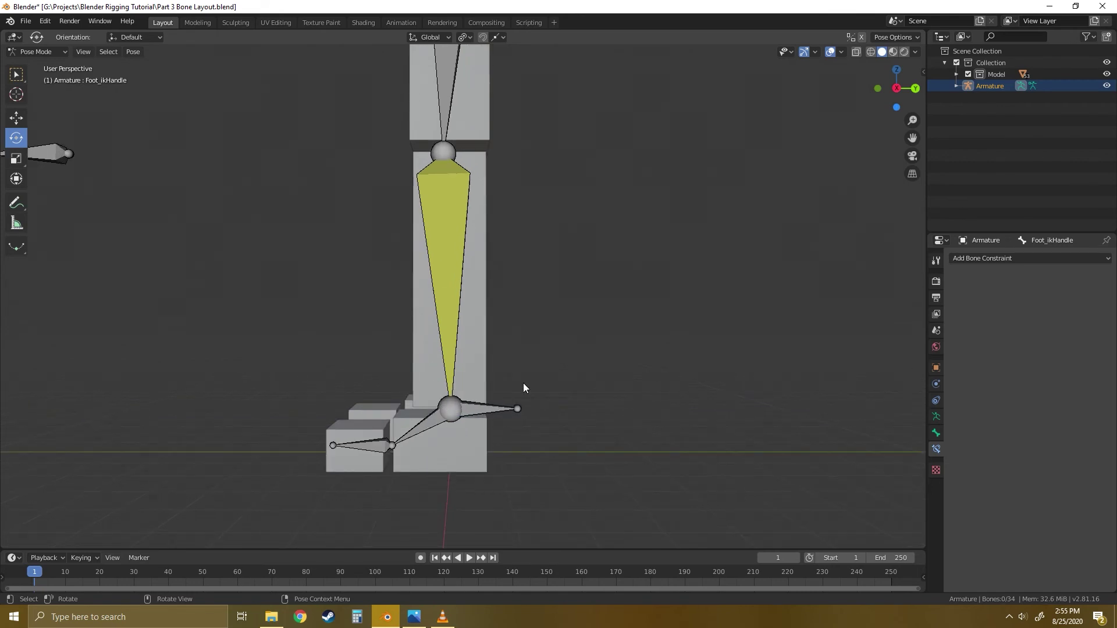
pyautogui.click(433, 421)
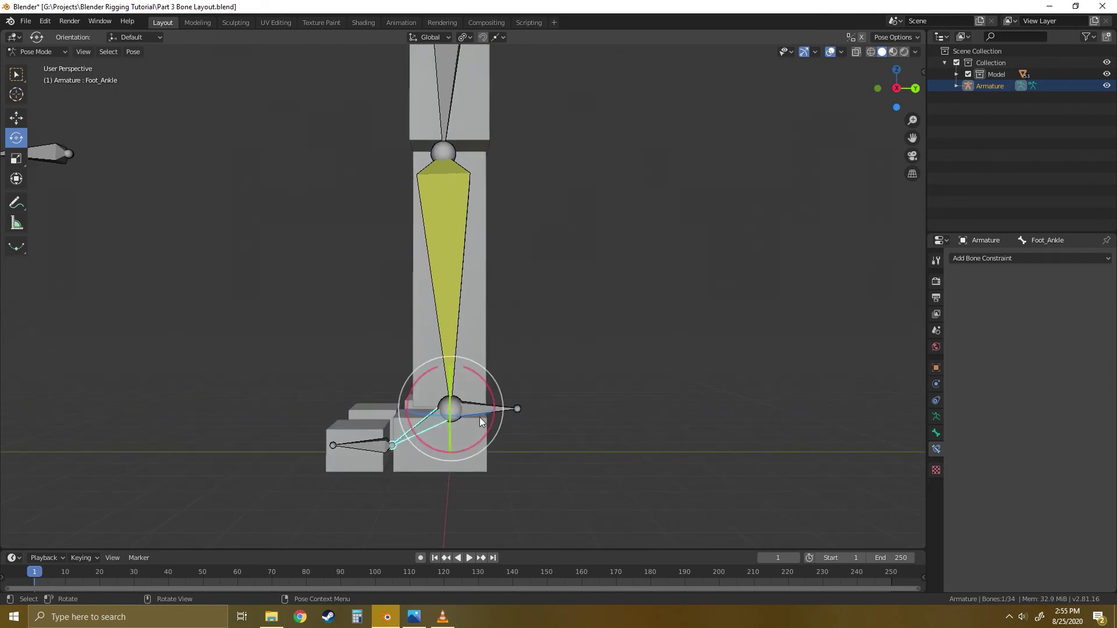
pyautogui.click(61, 51)
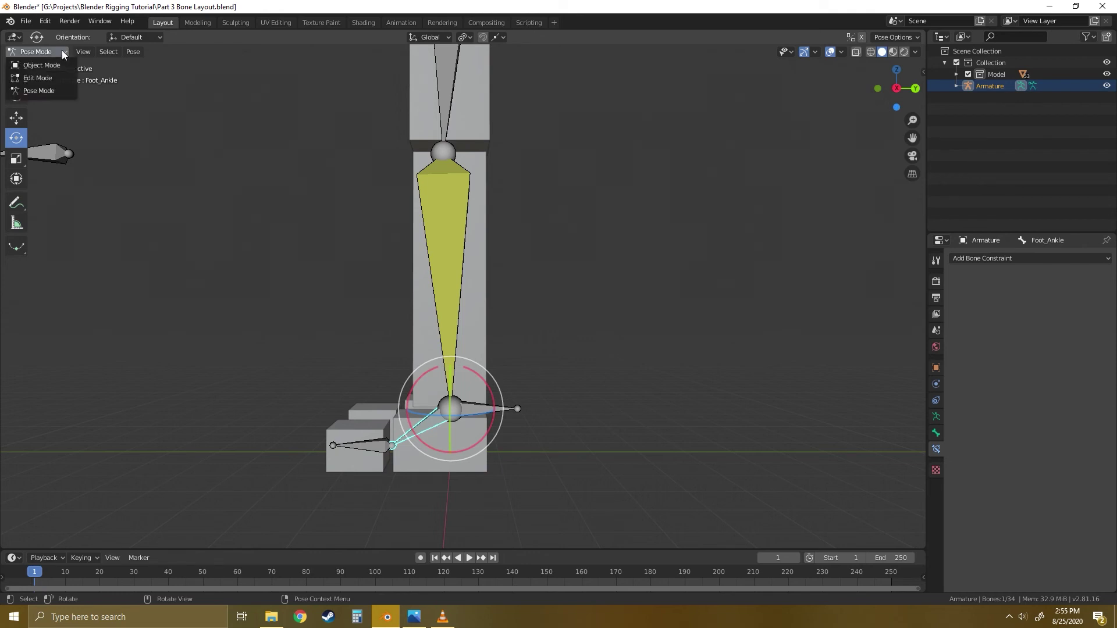
pyautogui.click(31, 75)
pyautogui.click(630, 426)
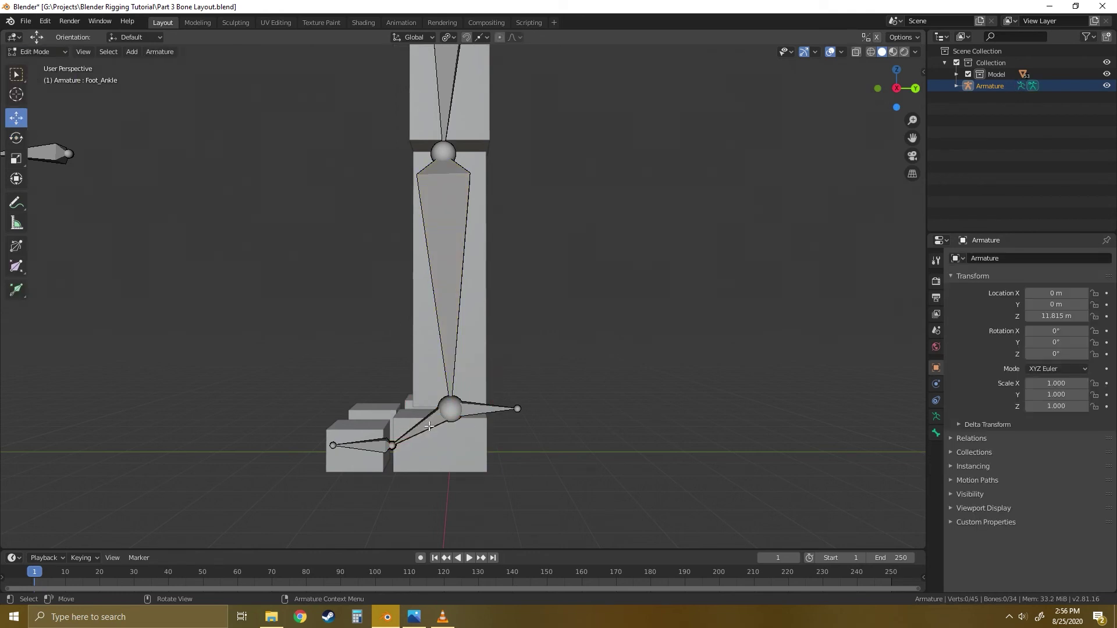
pyautogui.click(428, 425)
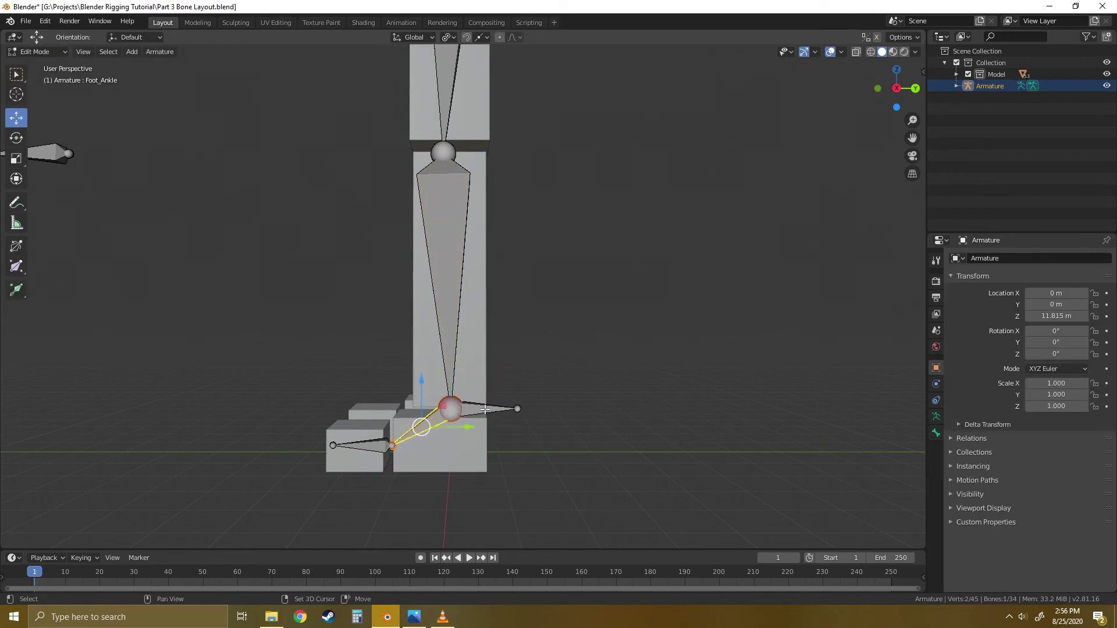
pyautogui.keyDown('shift'); pyautogui.click(485, 409); pyautogui.keyUp('shift')
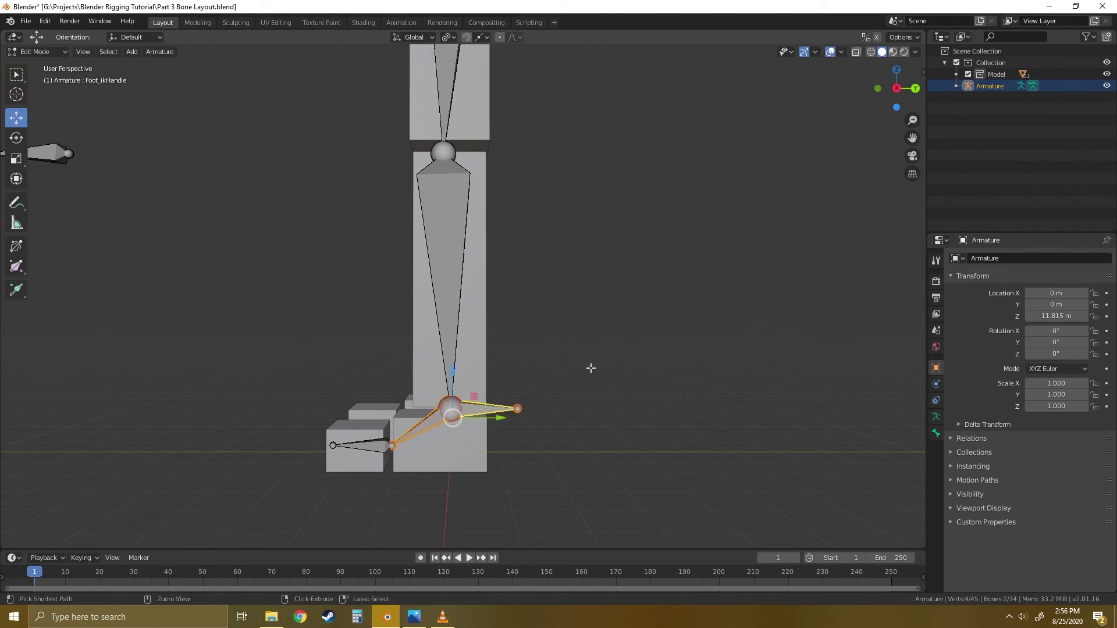
pyautogui.hotkey('ctrl', 'p')
pyautogui.click(543, 365)
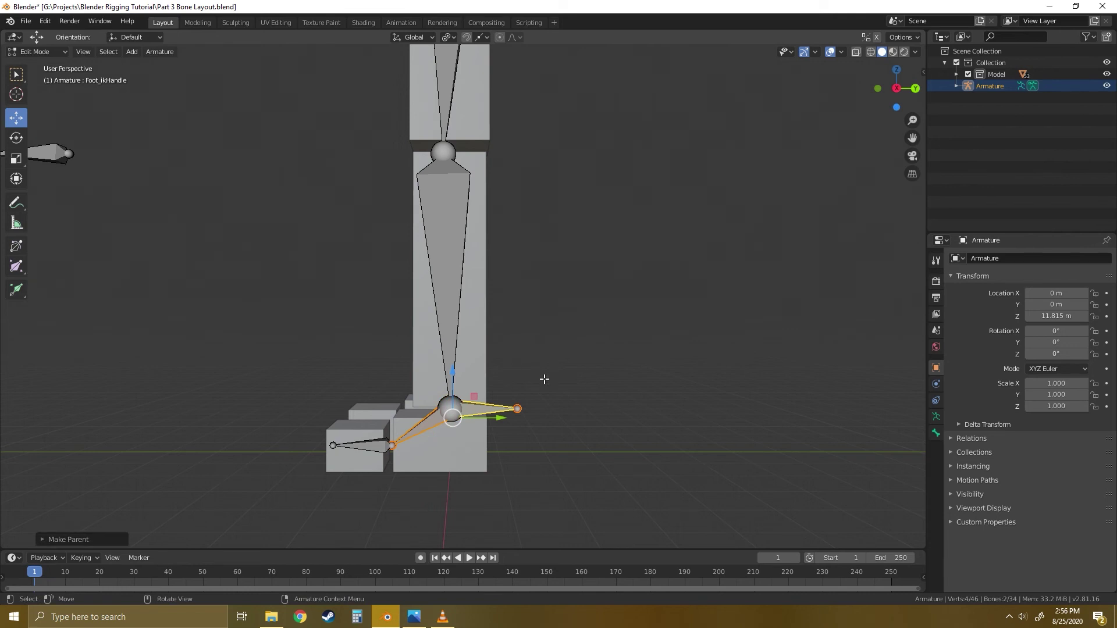
pyautogui.click(545, 381)
pyautogui.click(38, 54)
pyautogui.click(37, 91)
# Raise and rotate the Foot_ikHandle bone to test the newly parented foot, and undo the test changes.
pyautogui.click(481, 412)
pyautogui.scroll(-2, 552, 401)
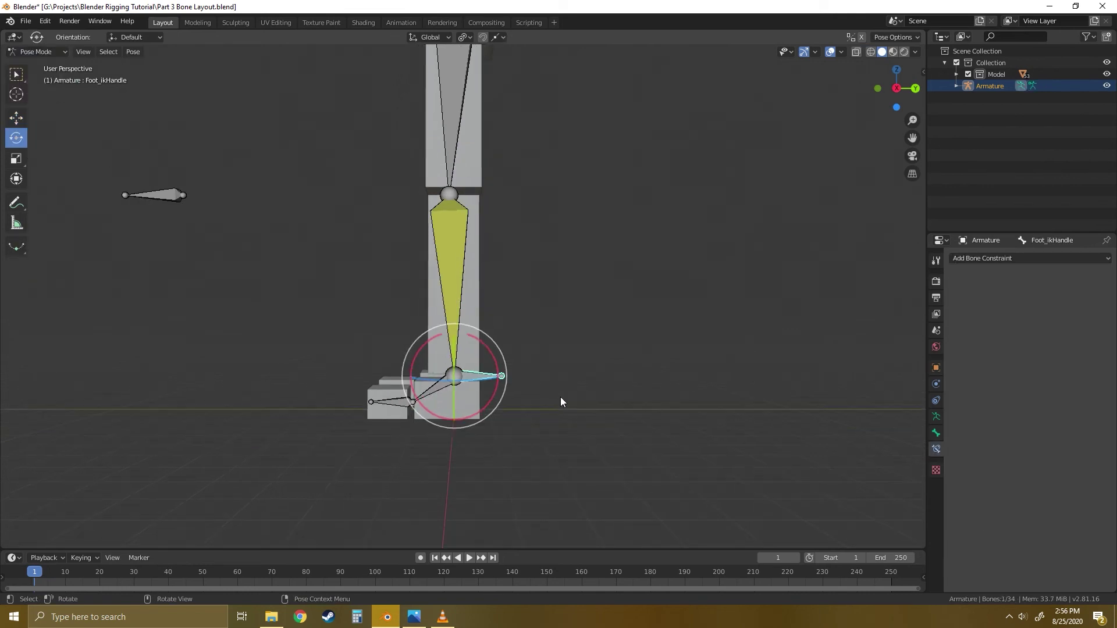
pyautogui.hotkey('shift', 'space')
pyautogui.click(557, 366)
pyautogui.moveTo(476, 356); pyautogui.dragTo(488, 280)
pyautogui.hotkey('shift', 'space')
pyautogui.click(484, 321)
pyautogui.hotkey('ctrl', 'z')
pyautogui.hotkey('ctrl', 'z')
# Move the Foot_ikHandle bone down beyond the leg's reach to test whether the foot separates, undo each move and deselect the bone.
pyautogui.hotkey('shift', 'space')
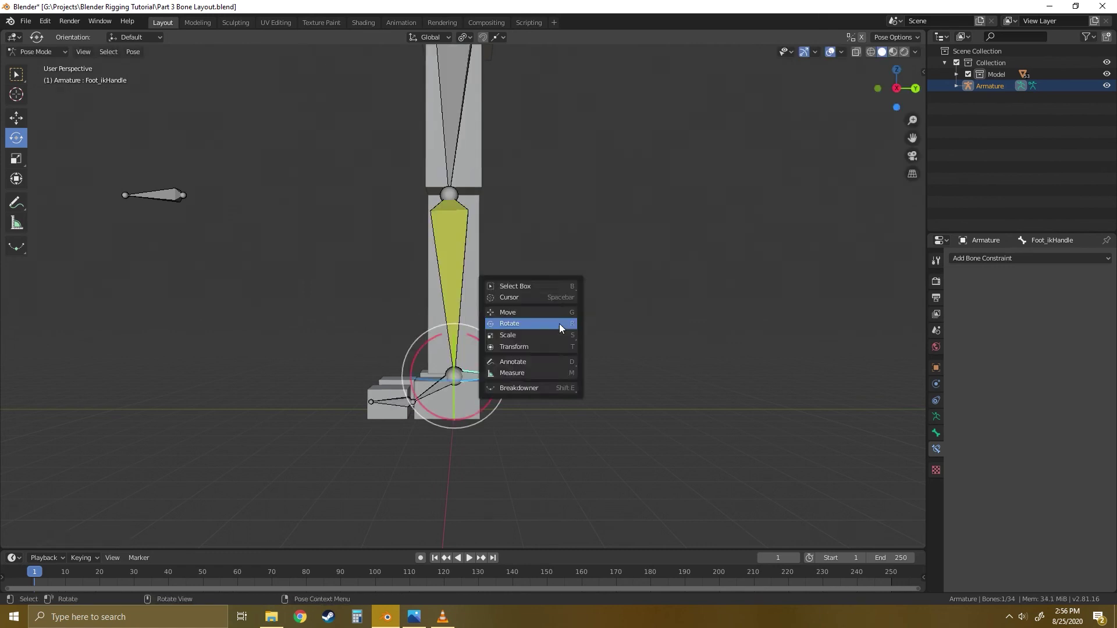
pyautogui.click(515, 313)
pyautogui.moveTo(456, 335); pyautogui.dragTo(413, 499)
pyautogui.hotkey('ctrl', 'z')
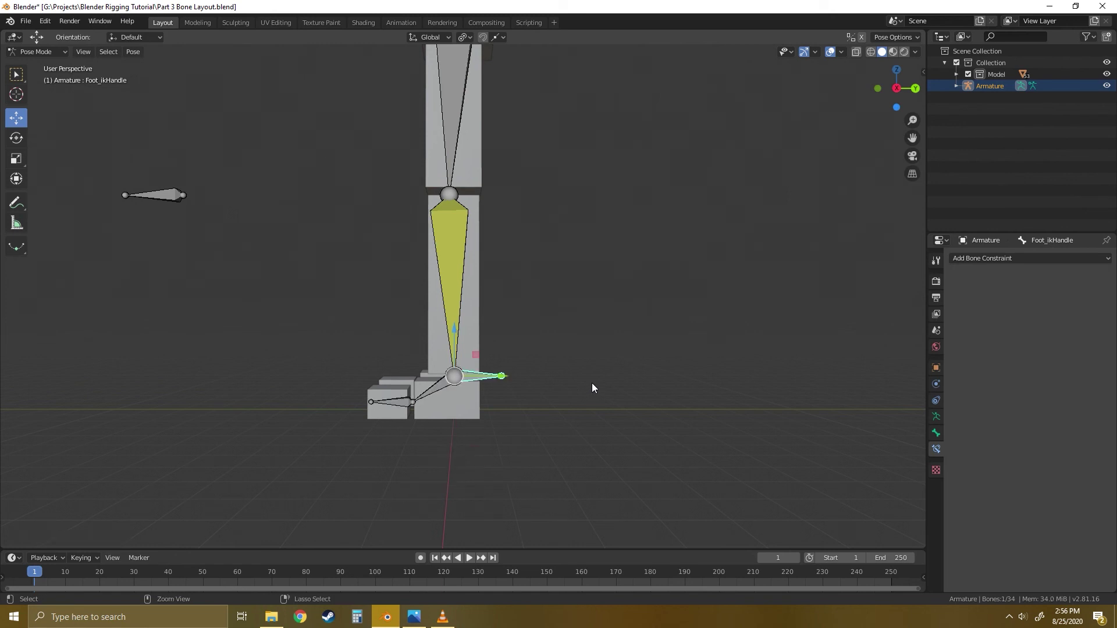
pyautogui.moveTo(455, 326); pyautogui.dragTo(482, 496)
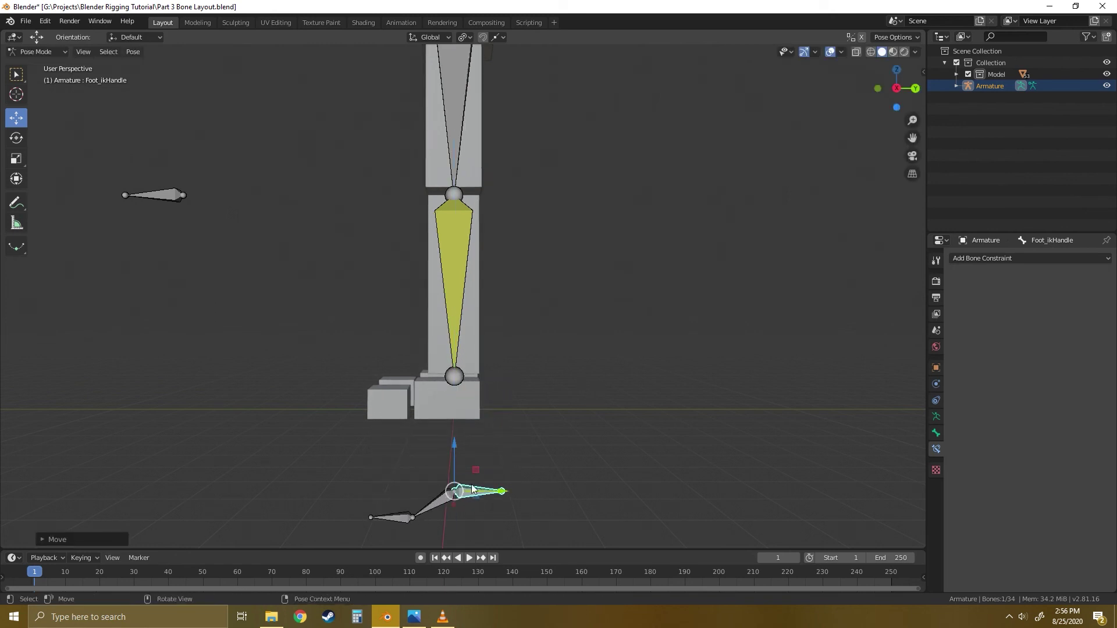
pyautogui.hotkey('ctrl', 'z')
pyautogui.click(572, 352)
# Add a Copy Location constraint to the Foot_Ankle bone with Armature as its target.
pyautogui.scroll(4, 464, 409)
pyautogui.keyDown('shift'); pyautogui.moveTo(501, 434); pyautogui.dragTo(528, 360, button='middle'); pyautogui.keyUp('shift')
pyautogui.scroll(-2, 528, 361)
pyautogui.click(441, 375)
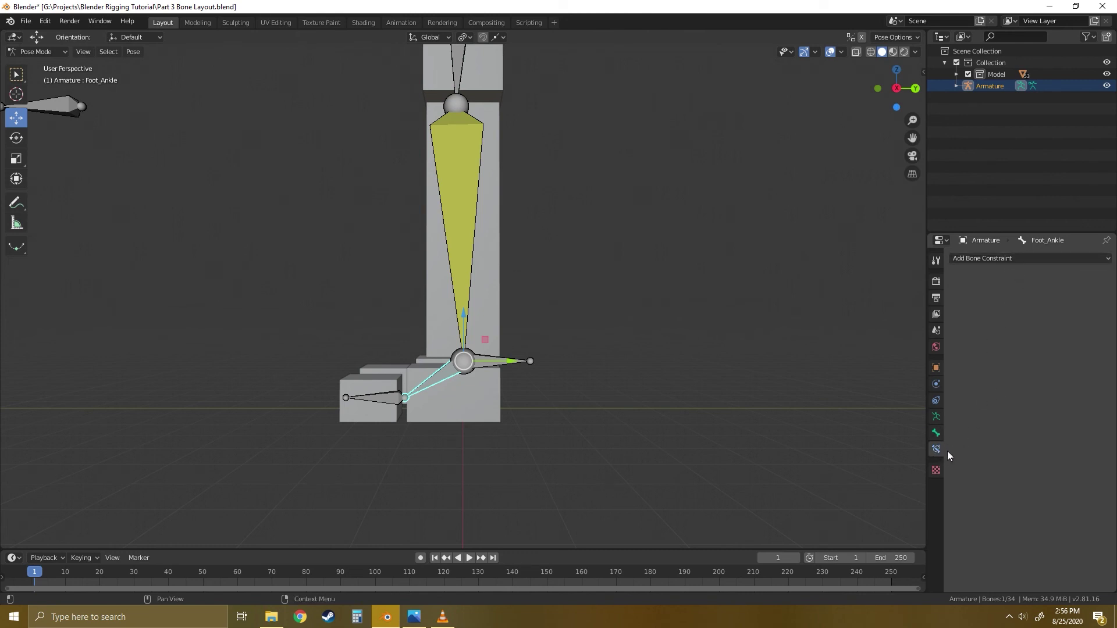
pyautogui.click(1053, 259)
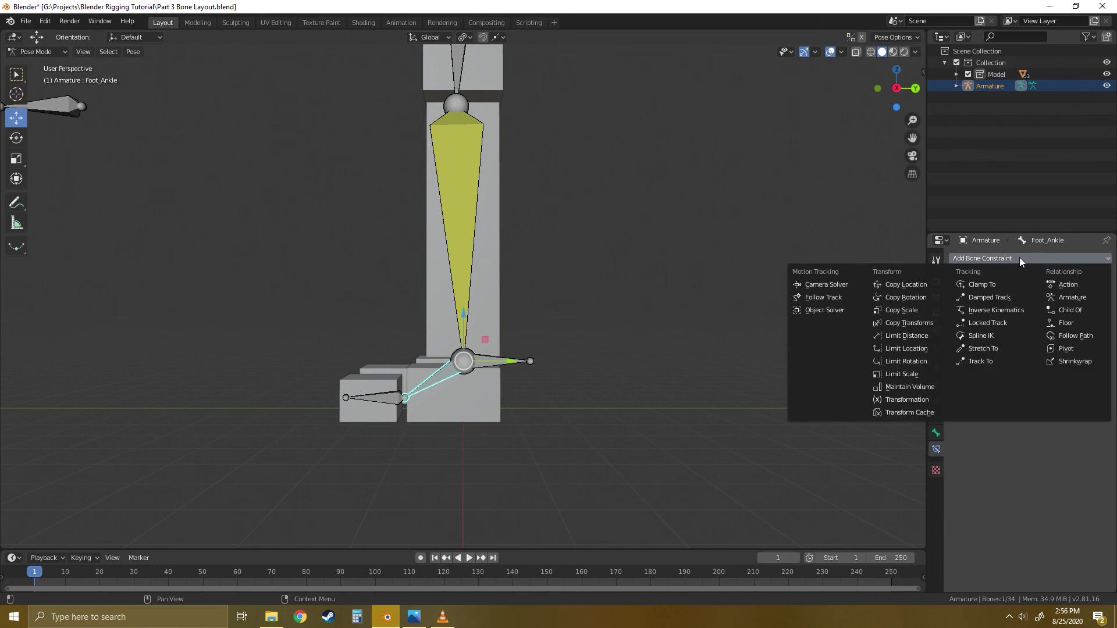
pyautogui.click(896, 285)
pyautogui.click(1025, 298)
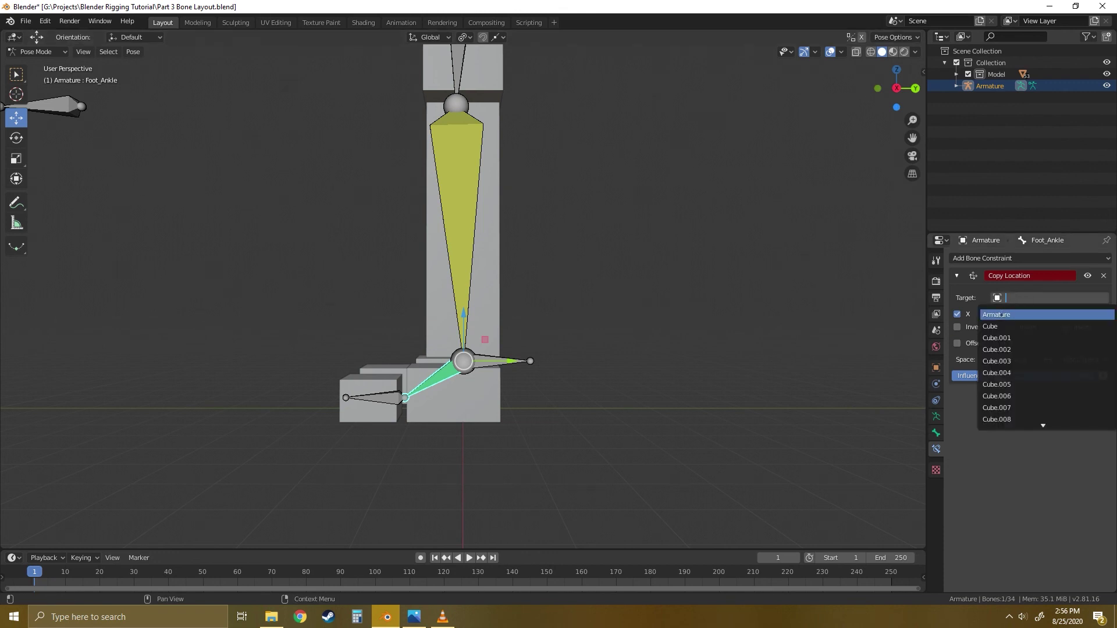
pyautogui.click(1022, 315)
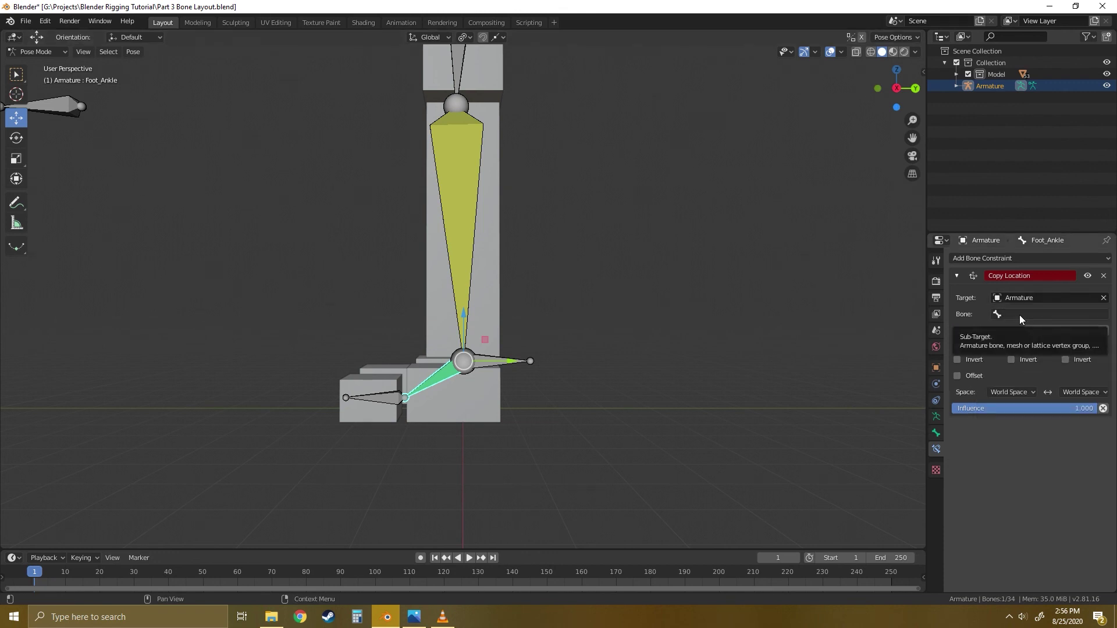
# Set the Copy Location constraint's bone to Leg_Shin and its Head/Tail value to 1.
pyautogui.click(1029, 315)
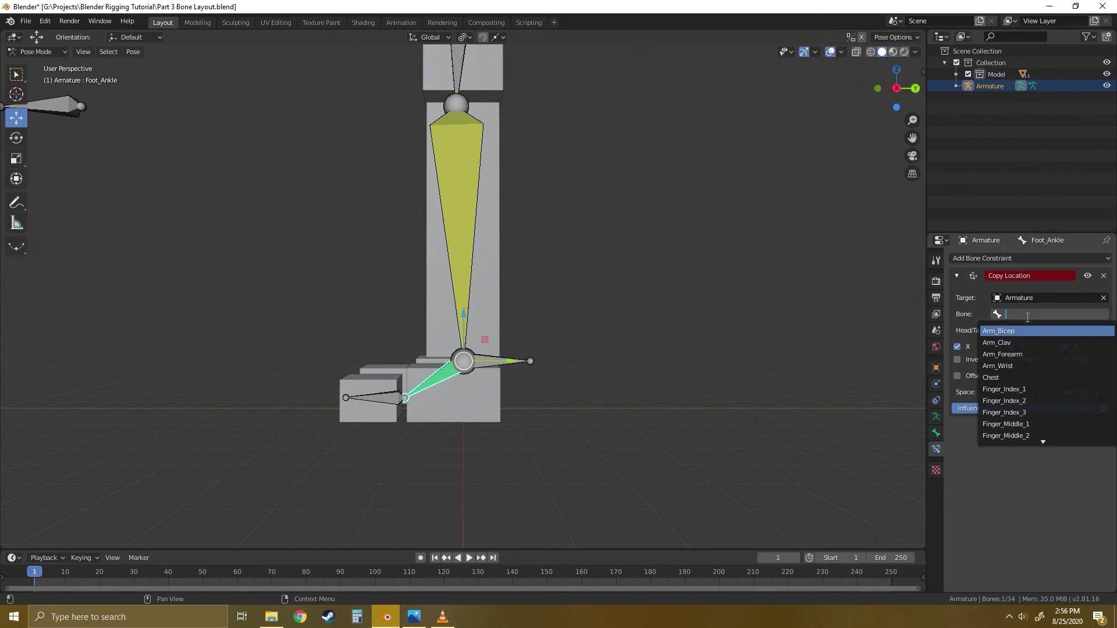
pyautogui.write('leg')
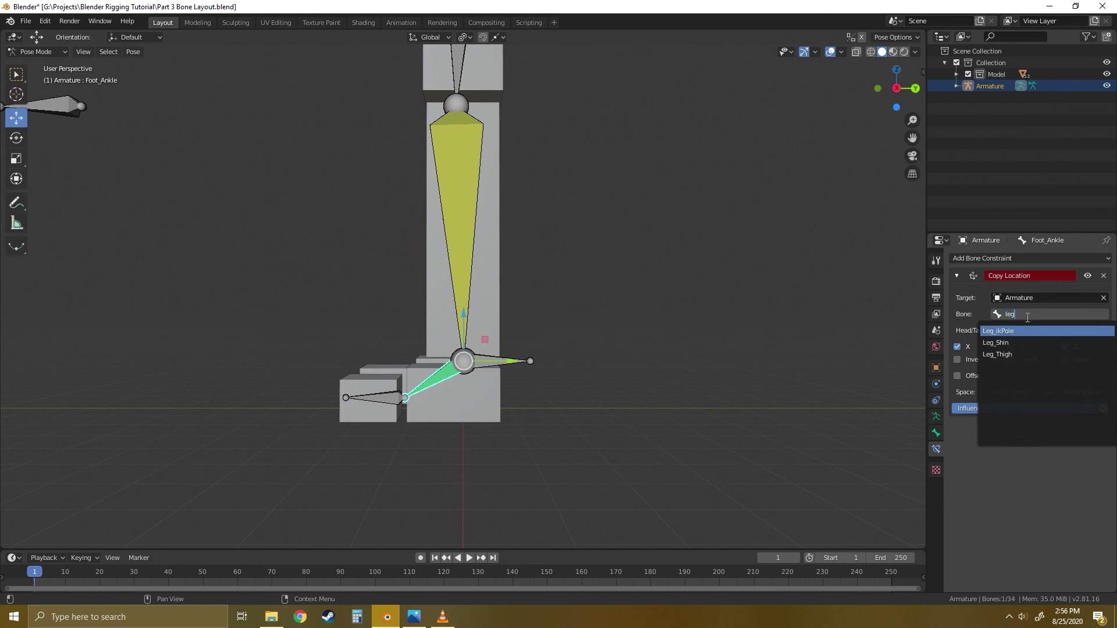
pyautogui.press('Down')
pyautogui.press('Return')
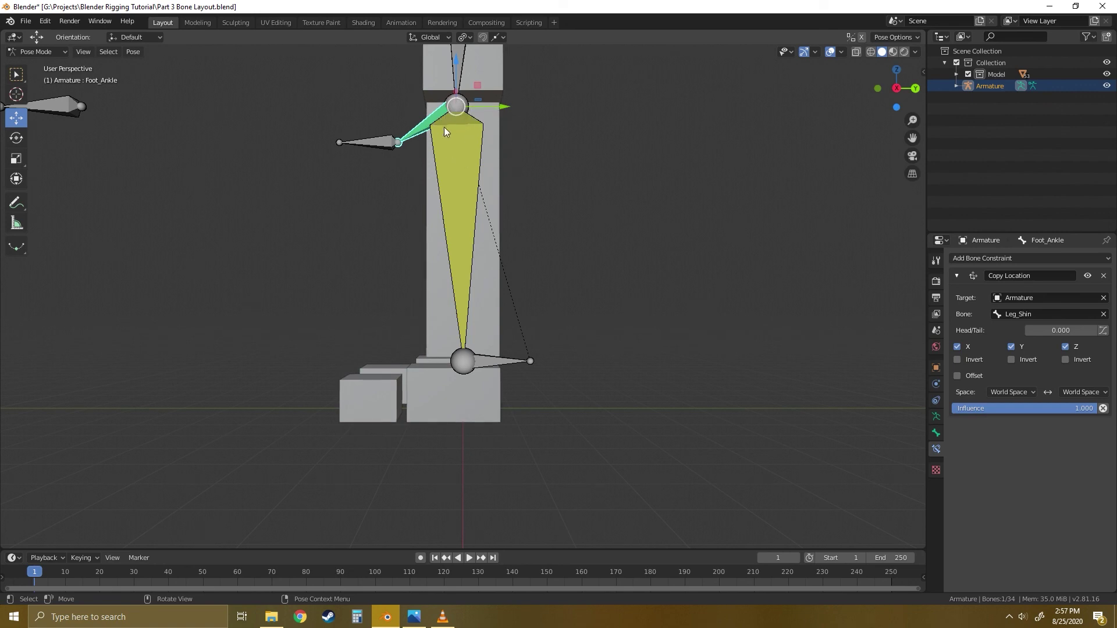
pyautogui.click(1063, 331)
pyautogui.write('1')
pyautogui.press('Return')
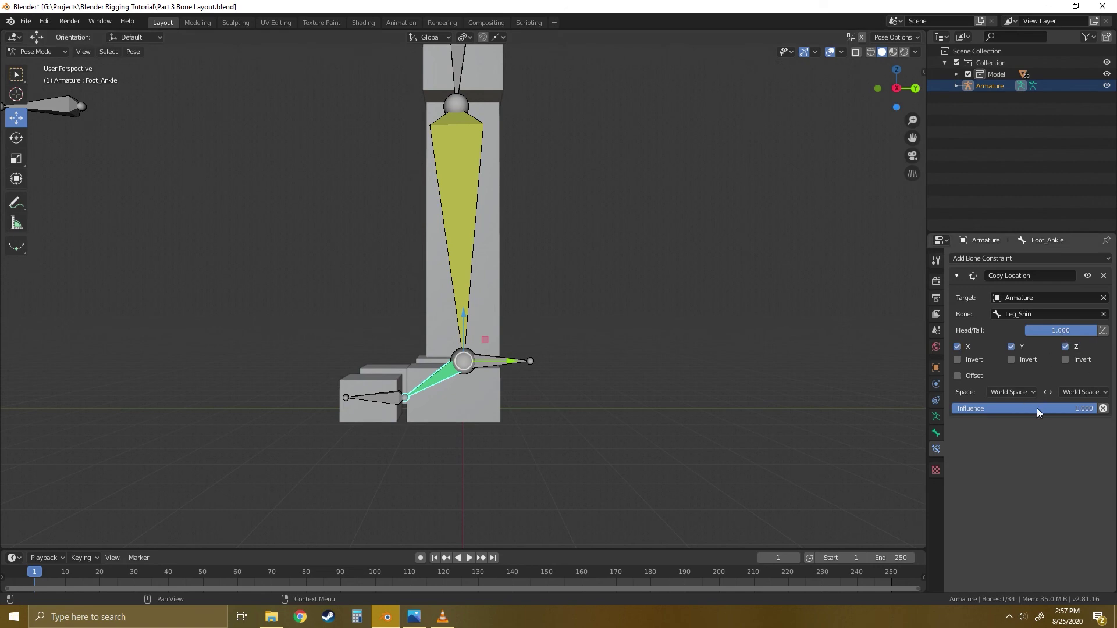
# Move the Foot_ikHandle bone up and backward to test the constrained foot, undo the test changes and deselect the bone.
pyautogui.click(491, 364)
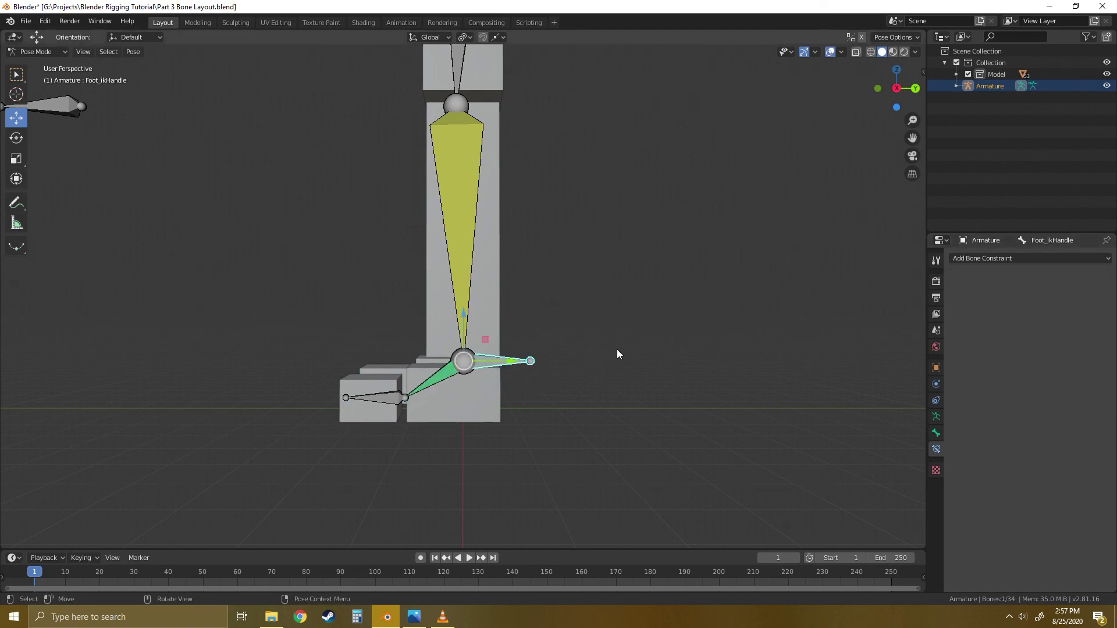
pyautogui.press('g')
pyautogui.moveTo(516, 248); pyautogui.dragTo(504, 221)
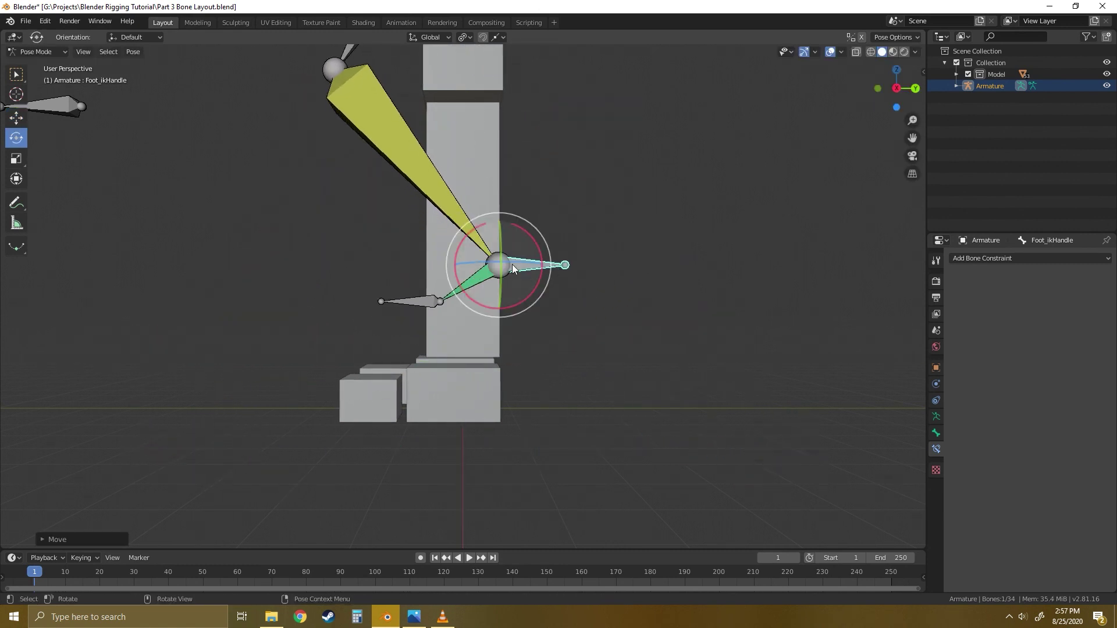
pyautogui.hotkey('shift', 'space')
pyautogui.click(497, 268)
pyautogui.hotkey('ctrl', 'z')
pyautogui.hotkey('ctrl', 'z')
pyautogui.click(590, 308)
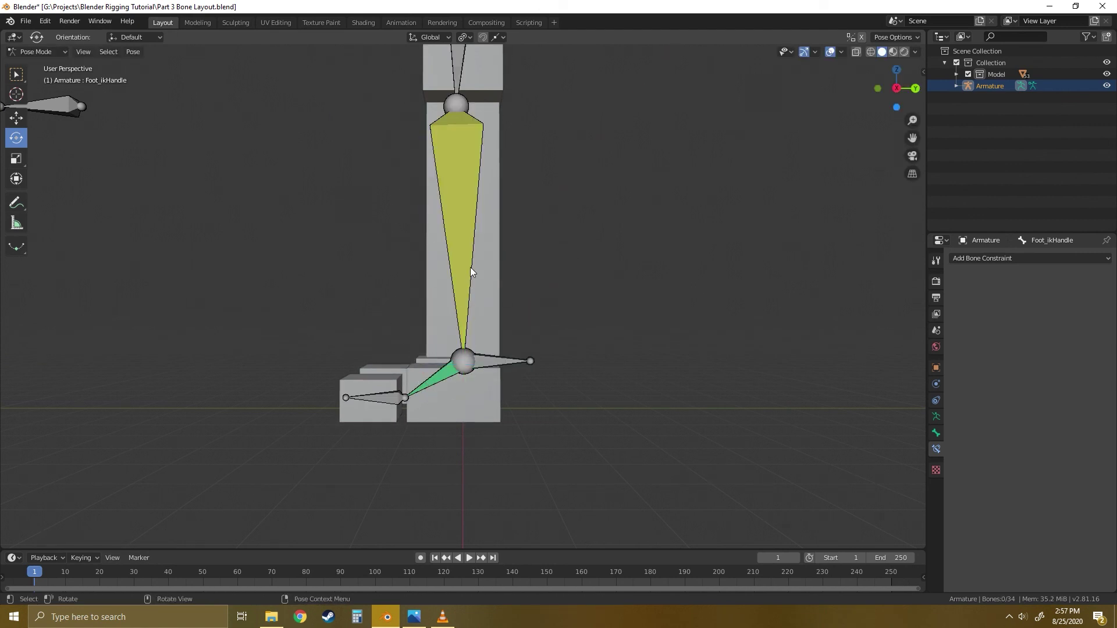
pyautogui.keyDown('shift'); pyautogui.moveTo(434, 252); pyautogui.dragTo(511, 324, button='middle'); pyautogui.keyUp('shift')
pyautogui.scroll(-4, 511, 324)
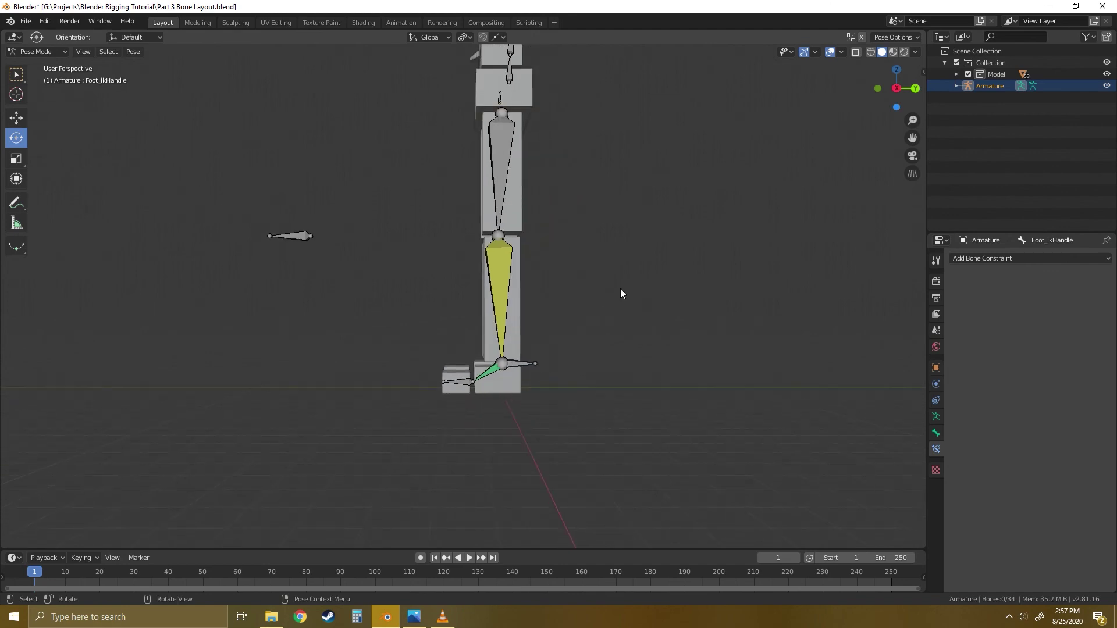